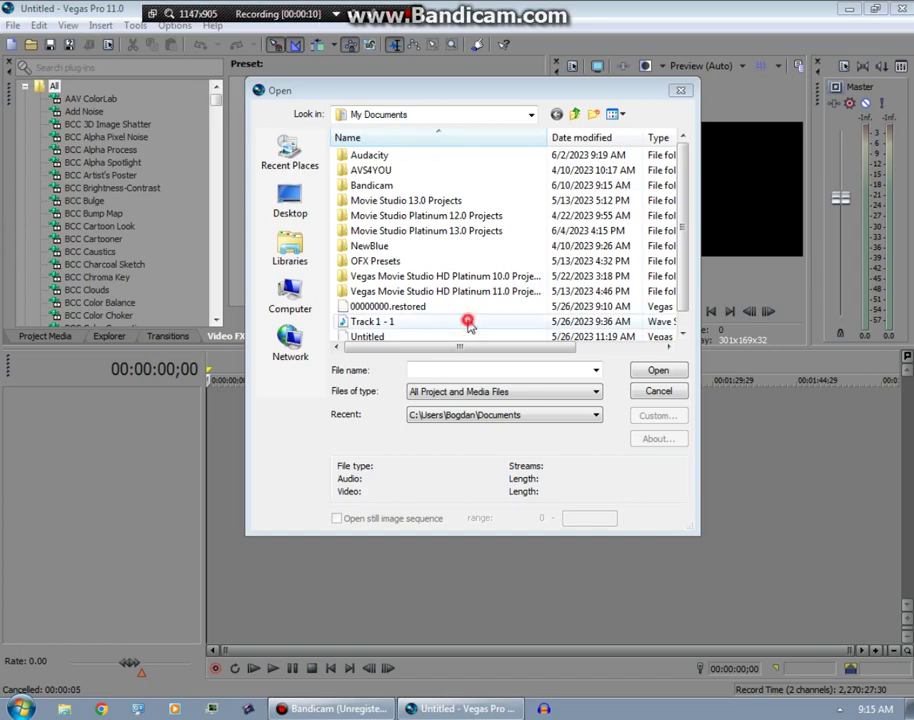
# Open the video "Preview 2 A Ring Ding Ding Ding" from the user profile's Downloads folder onto the timeline.
pyautogui.click(531, 114)
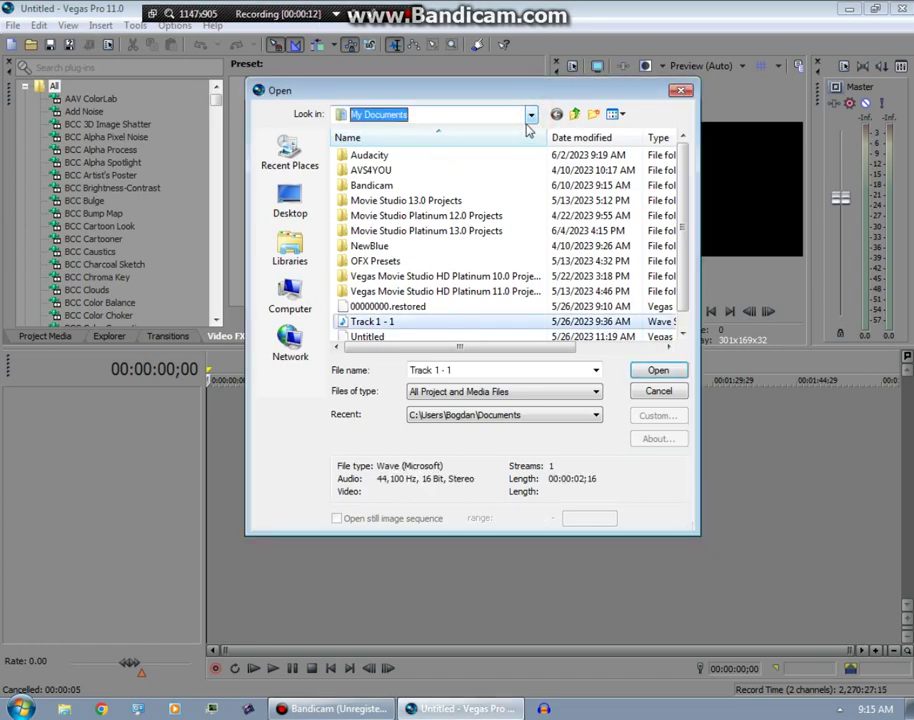
pyautogui.click(531, 116)
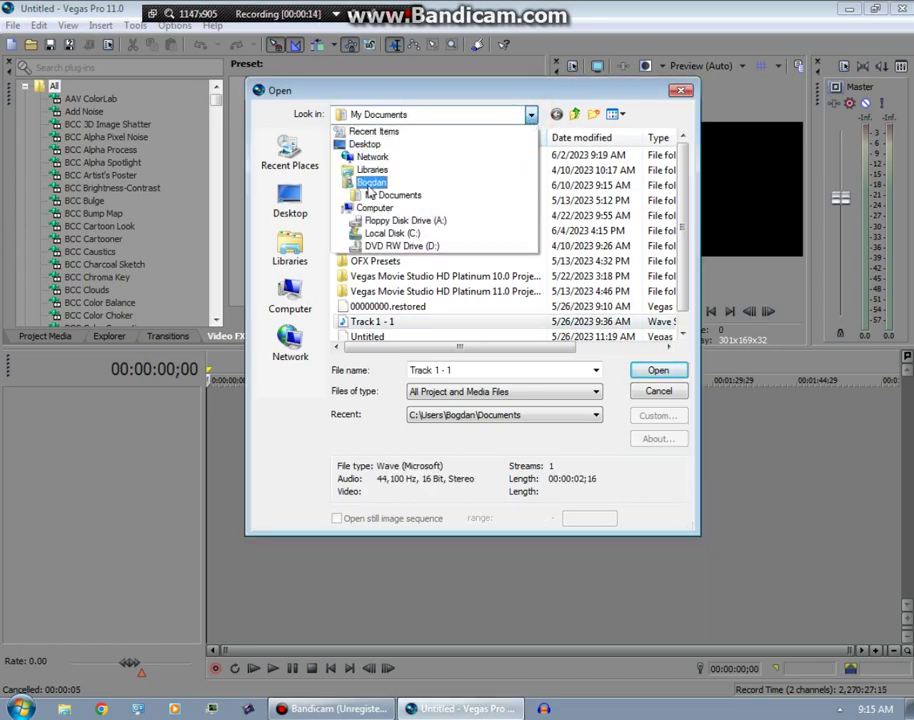
pyautogui.click(371, 182)
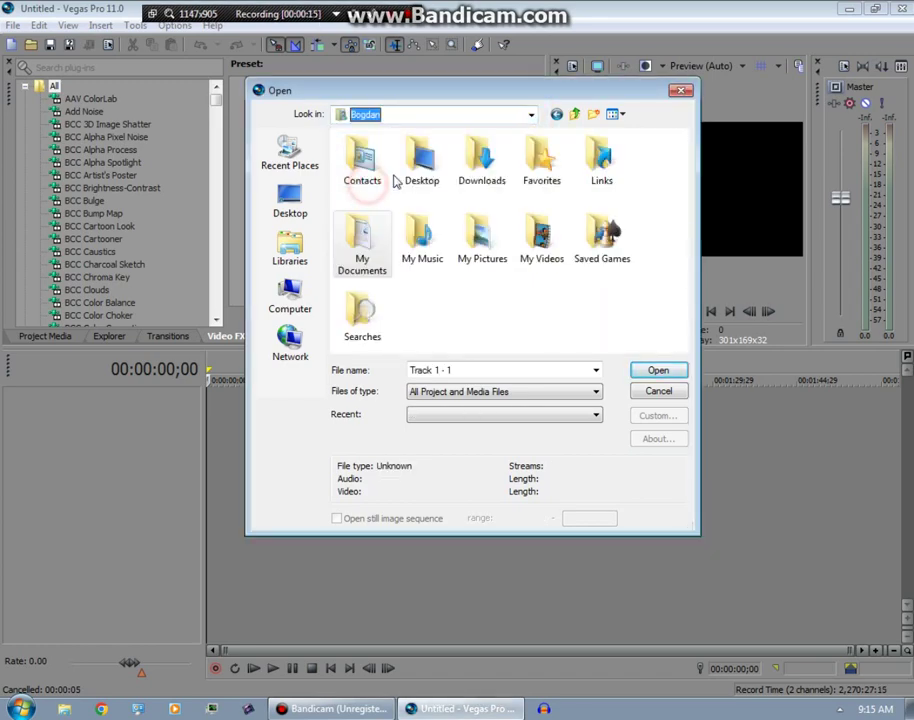
pyautogui.doubleClick(481, 172)
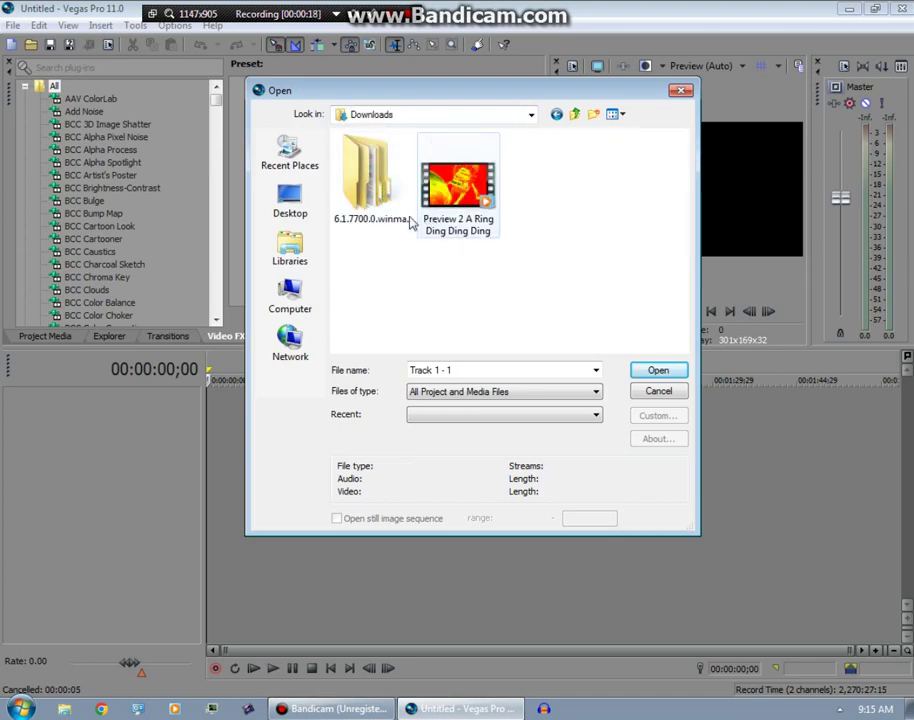
pyautogui.doubleClick(430, 215)
pyautogui.click(318, 413)
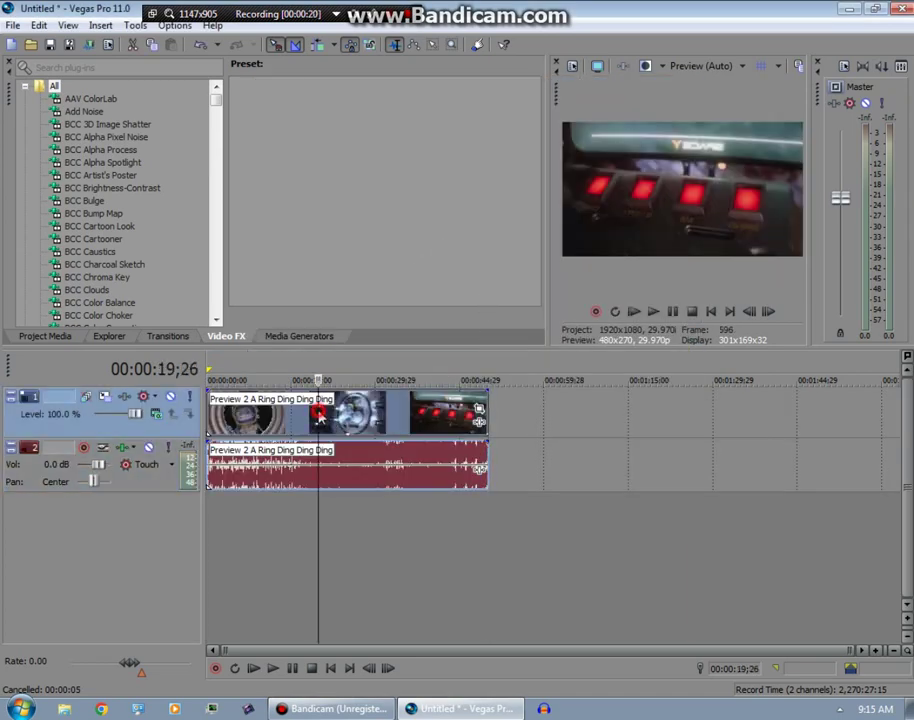
pyautogui.rightClick(318, 413)
pyautogui.click(400, 686)
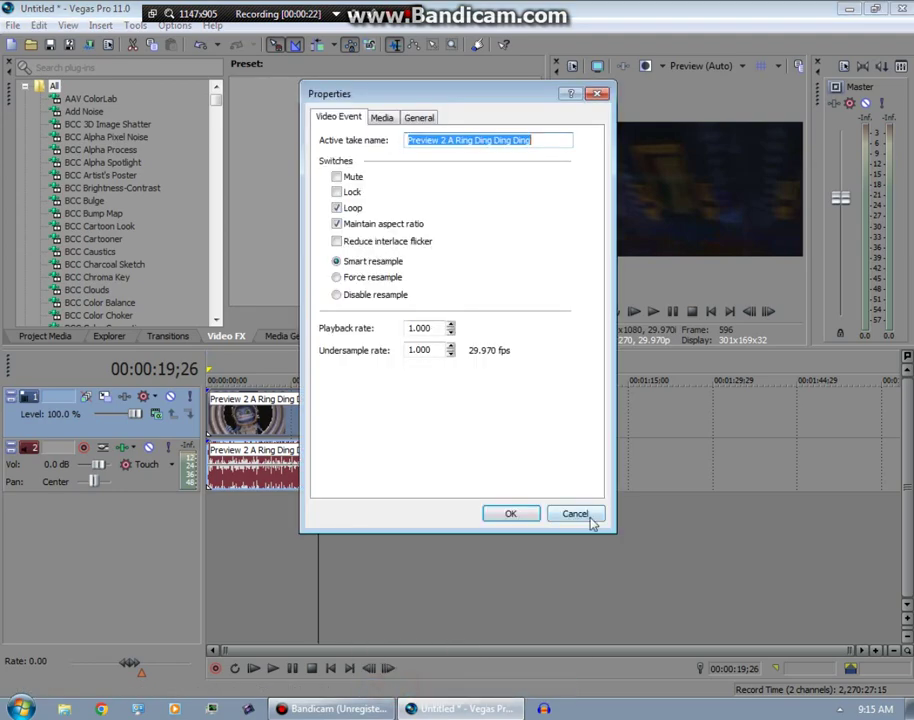
pyautogui.click(589, 518)
# Add two more copies of the Preview 2 clip from the project media, starting at the end of the first clip.
pyautogui.click(490, 521)
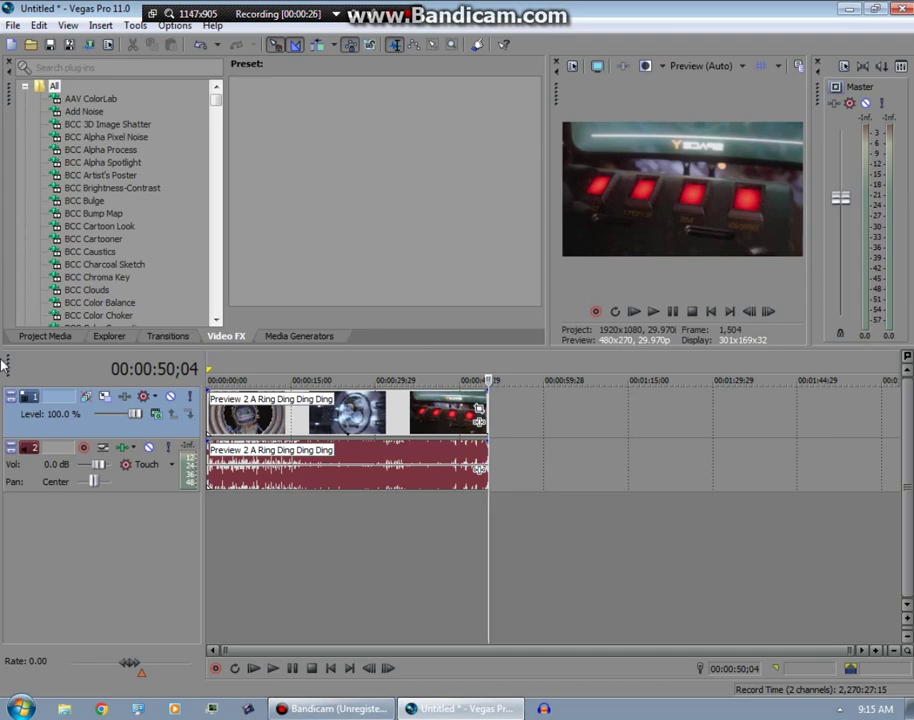
pyautogui.click(61, 338)
pyautogui.doubleClick(205, 115)
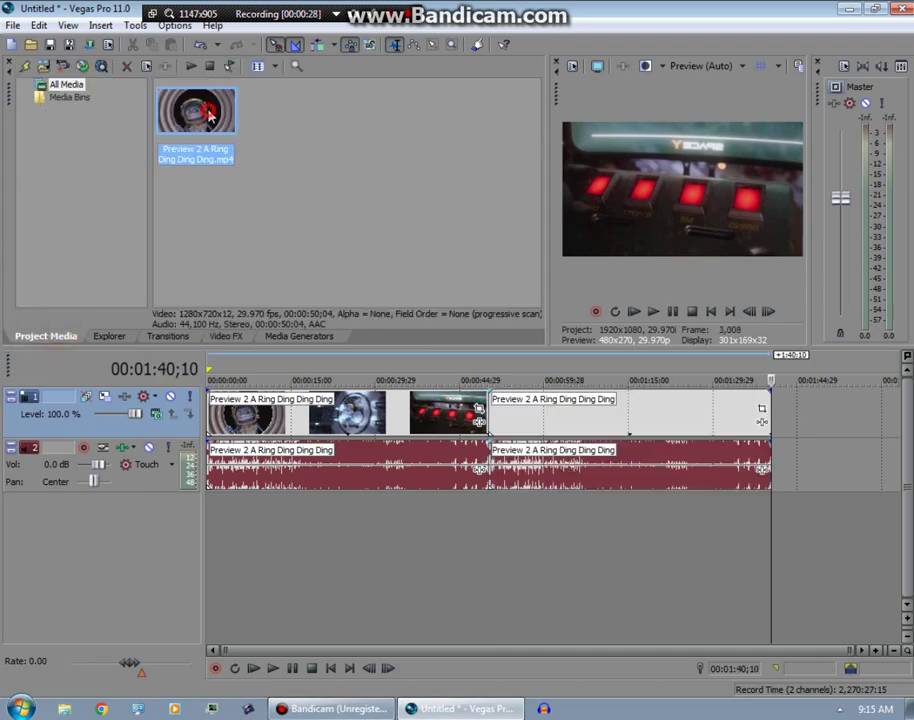
pyautogui.doubleClick(205, 115)
# Set the third audio event to the élastique method with Lock to stretch enabled and a pitch change of -5.
pyautogui.rightClick(794, 482)
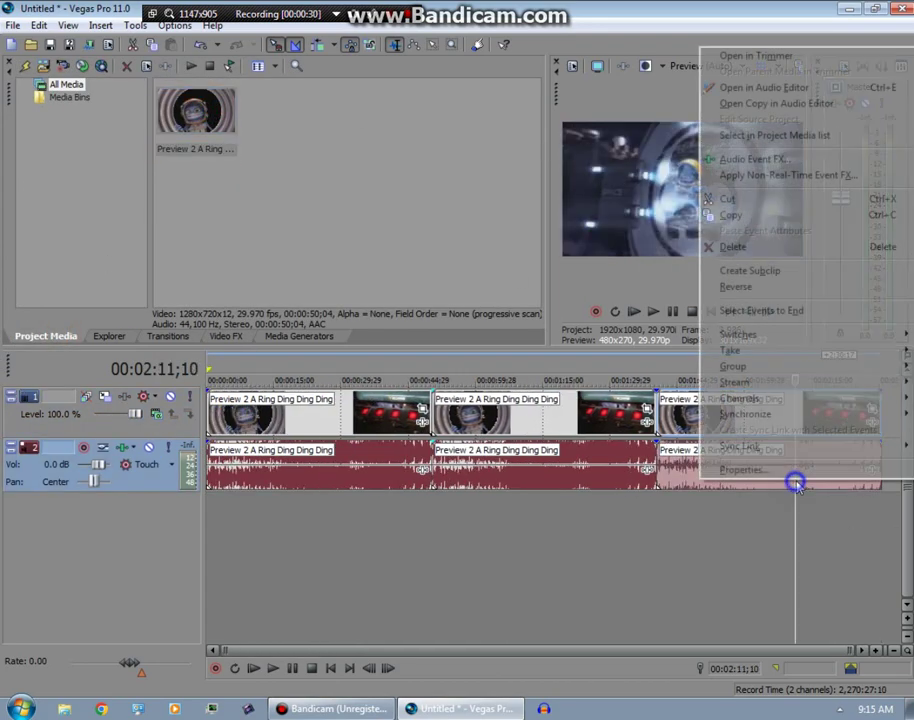
pyautogui.click(792, 467)
pyautogui.click(484, 300)
pyautogui.click(462, 312)
pyautogui.click(482, 383)
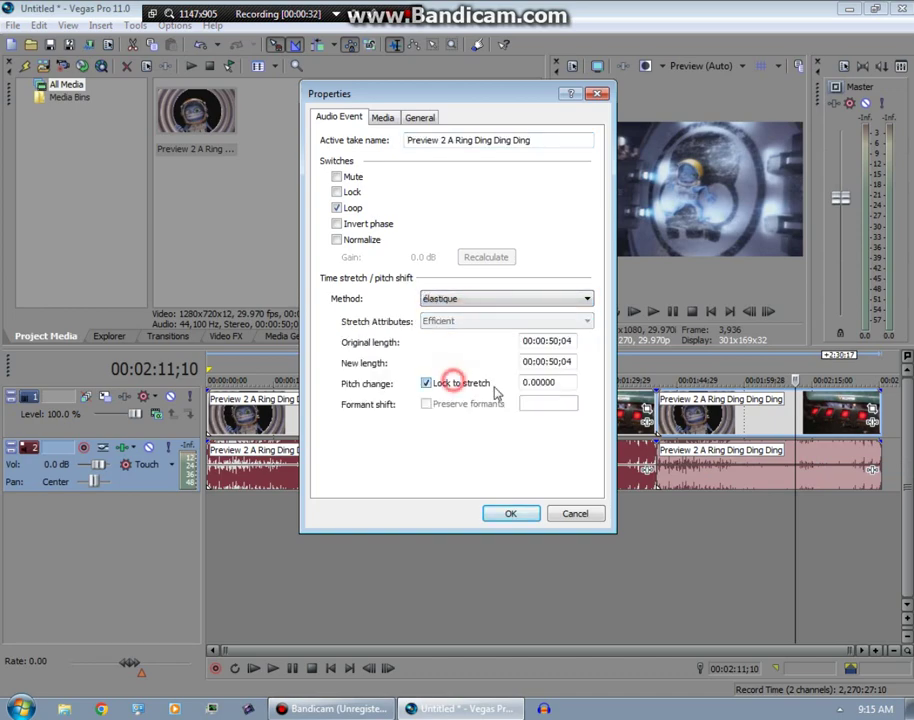
pyautogui.doubleClick(547, 382)
pyautogui.write('-5')
pyautogui.click(512, 515)
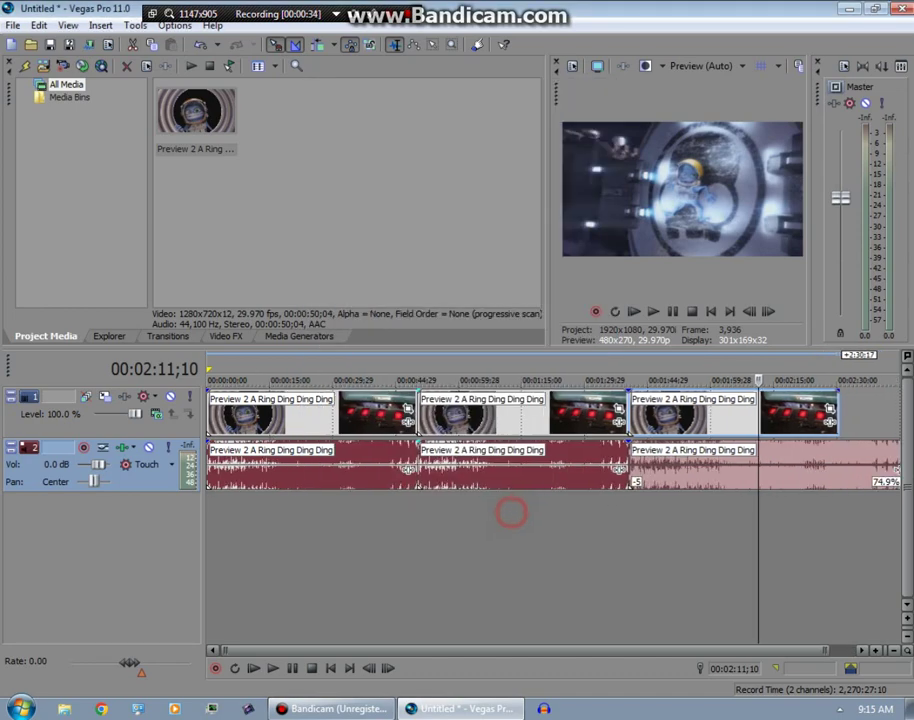
# Place the timeline cursor at the end of the stretched third audio event, at 00:02:47;10.
pyautogui.click(880, 510)
pyautogui.rightClick(828, 488)
pyautogui.click(830, 496)
pyautogui.rightClick(806, 479)
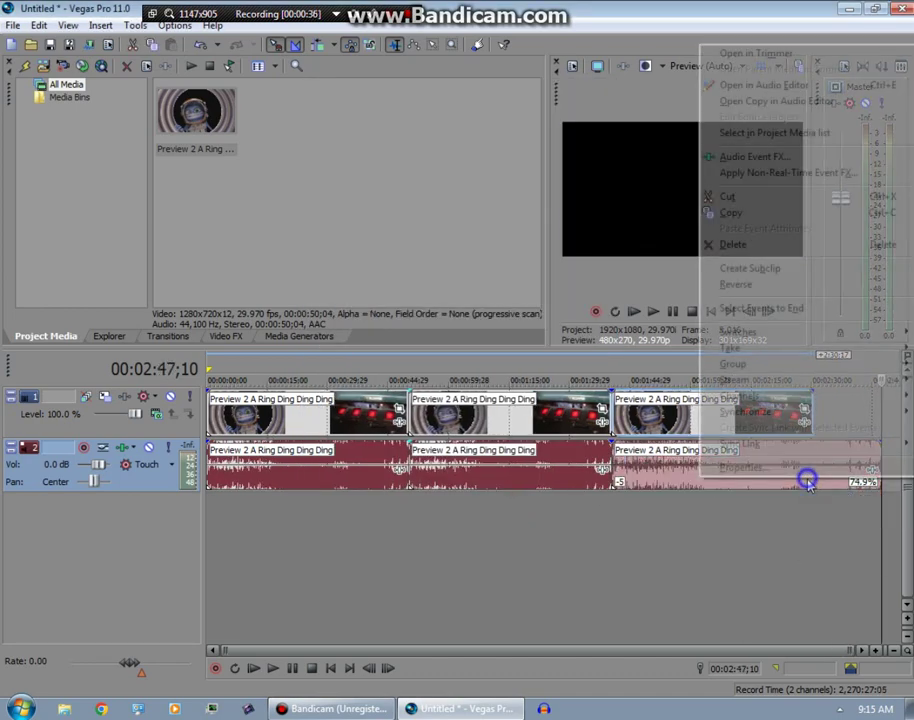
pyautogui.click(808, 466)
pyautogui.click(572, 516)
pyautogui.click(878, 468)
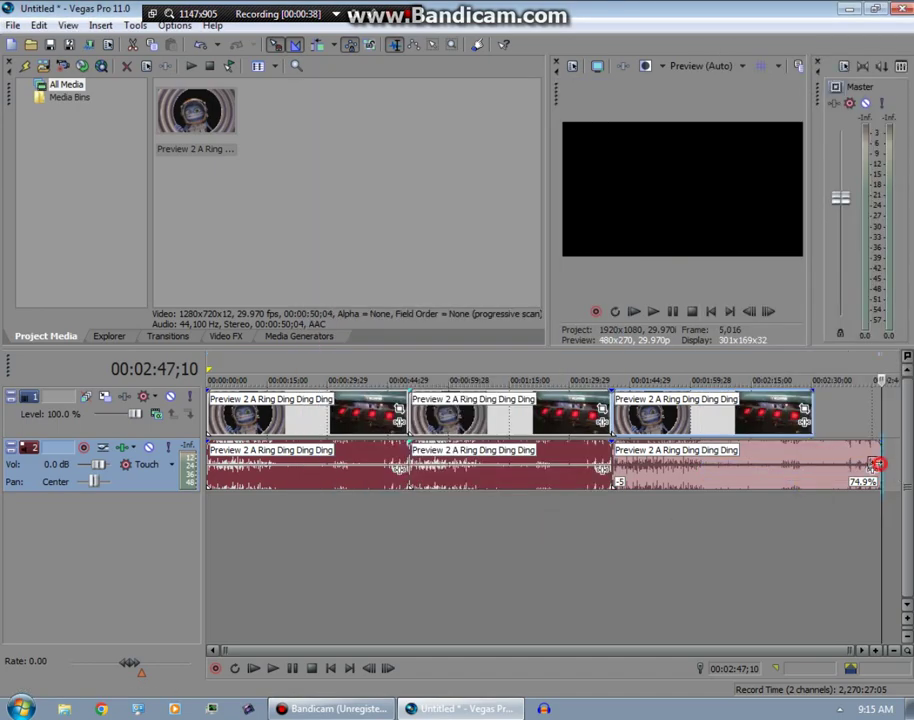
# Reset the third audio event's pitch change to 0, keeping Lock to stretch enabled.
pyautogui.rightClick(829, 491)
pyautogui.click(838, 475)
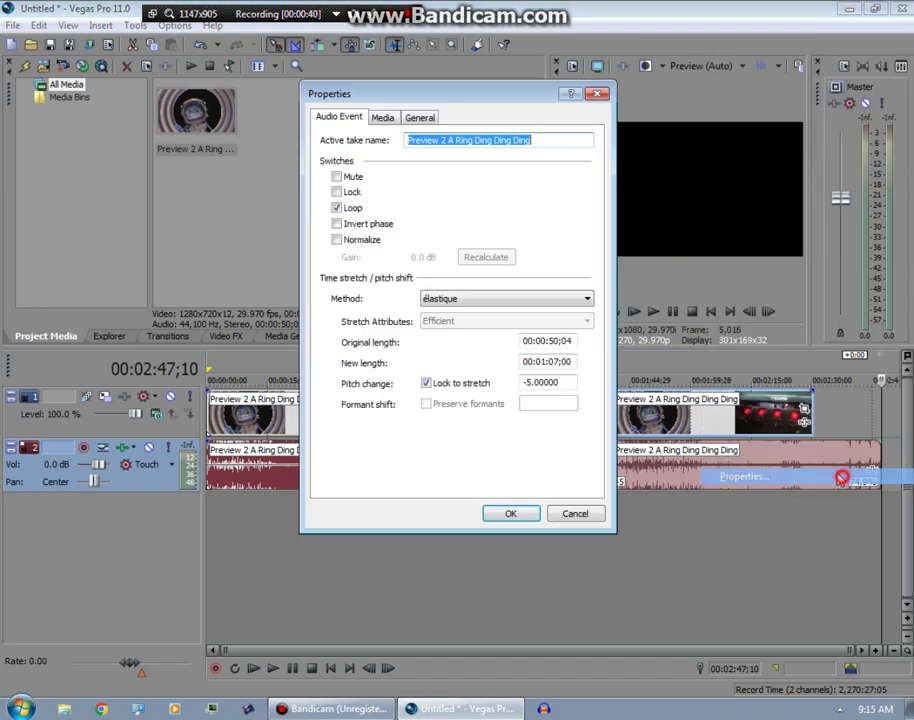
pyautogui.click(463, 386)
pyautogui.click(469, 386)
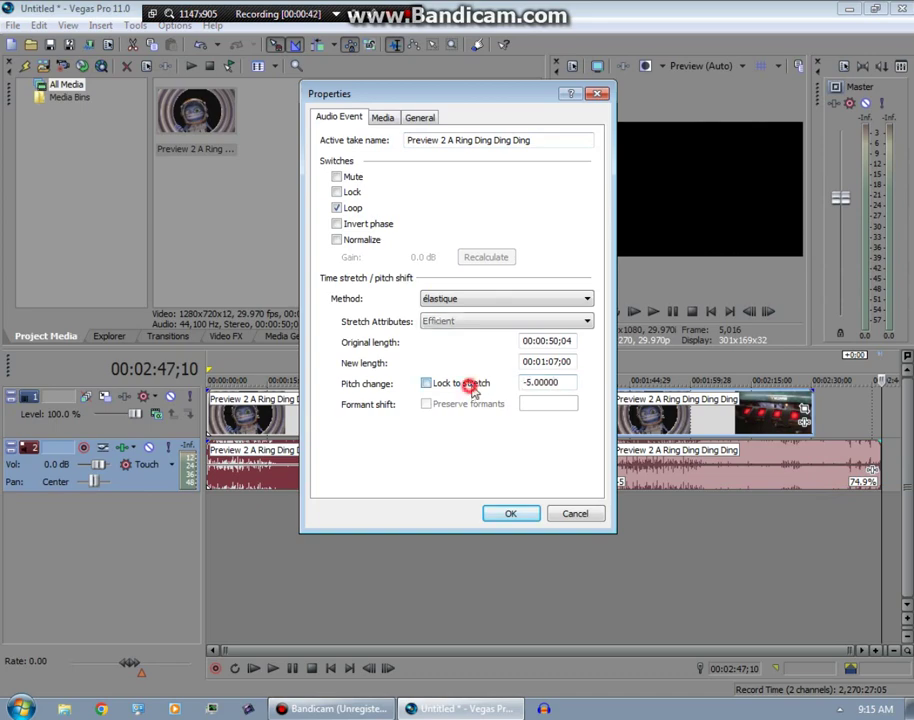
pyautogui.moveTo(567, 384); pyautogui.dragTo(213, 387)
pyautogui.write('0')
pyautogui.press('Return')
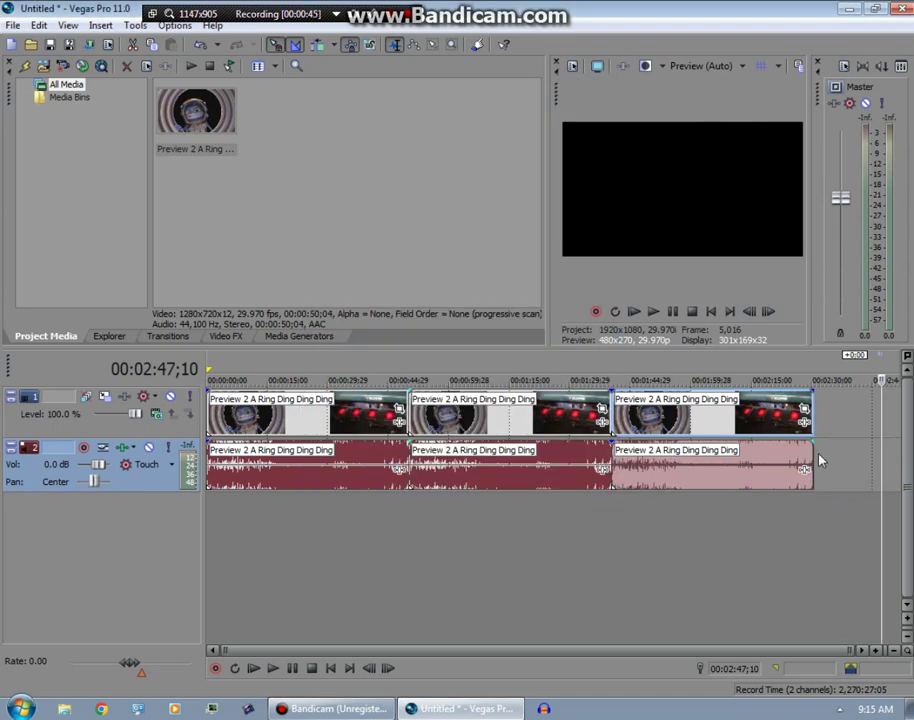
# Time-stretch the third clip's video and audio together so both end at the cursor, 00:02:47;10.
pyautogui.moveTo(812, 447); pyautogui.dragTo(878, 421)
pyautogui.click(880, 421)
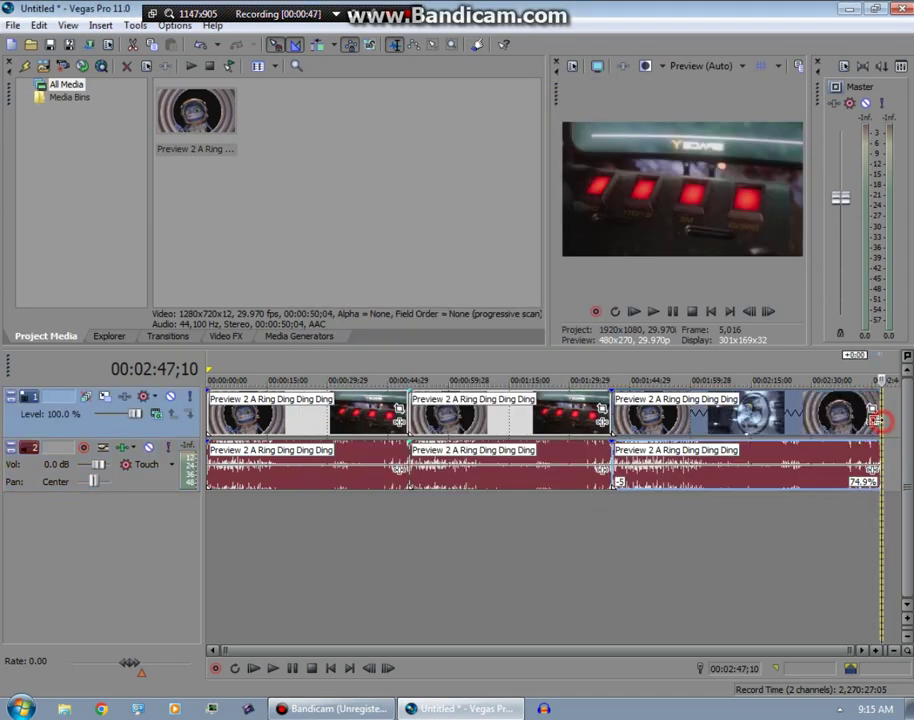
pyautogui.click(879, 457)
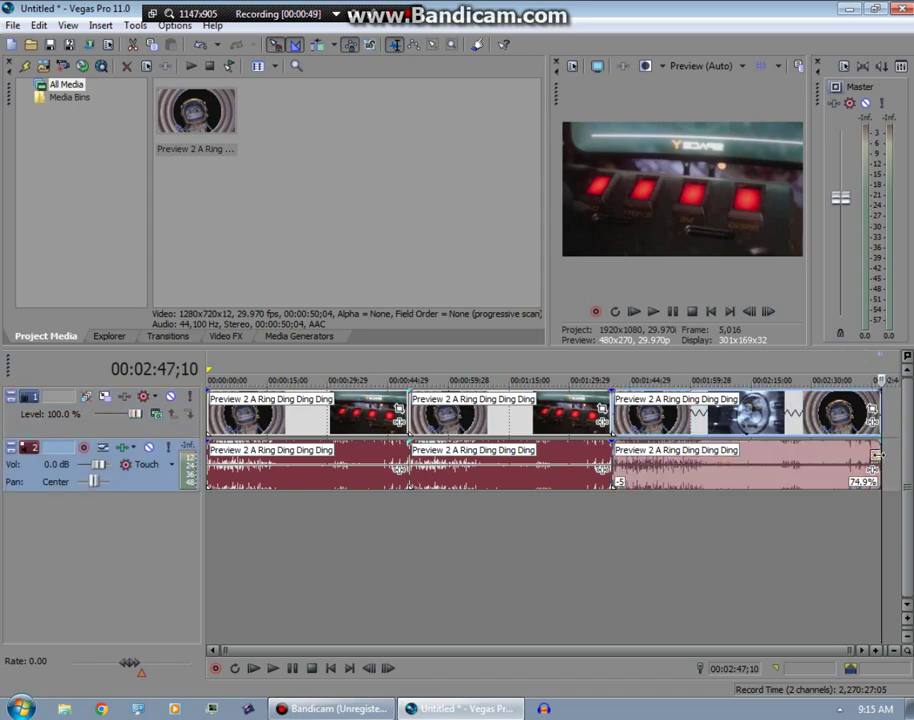
# Play the timeline briefly from the start of the third clip to check the stretched result.
pyautogui.click(737, 491)
pyautogui.click(651, 509)
pyautogui.click(619, 513)
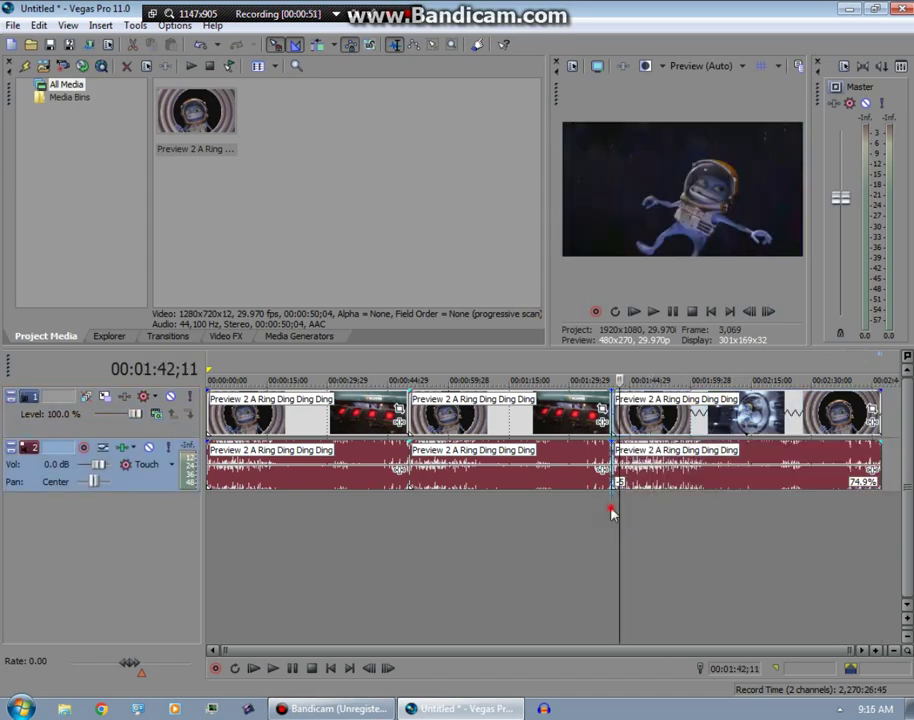
pyautogui.click(611, 511)
pyautogui.press('space')
pyautogui.press('space')
# Add five more copies of the Preview 2 clip from the project media, starting right after the stretched third clip.
pyautogui.moveTo(631, 652); pyautogui.dragTo(780, 658)
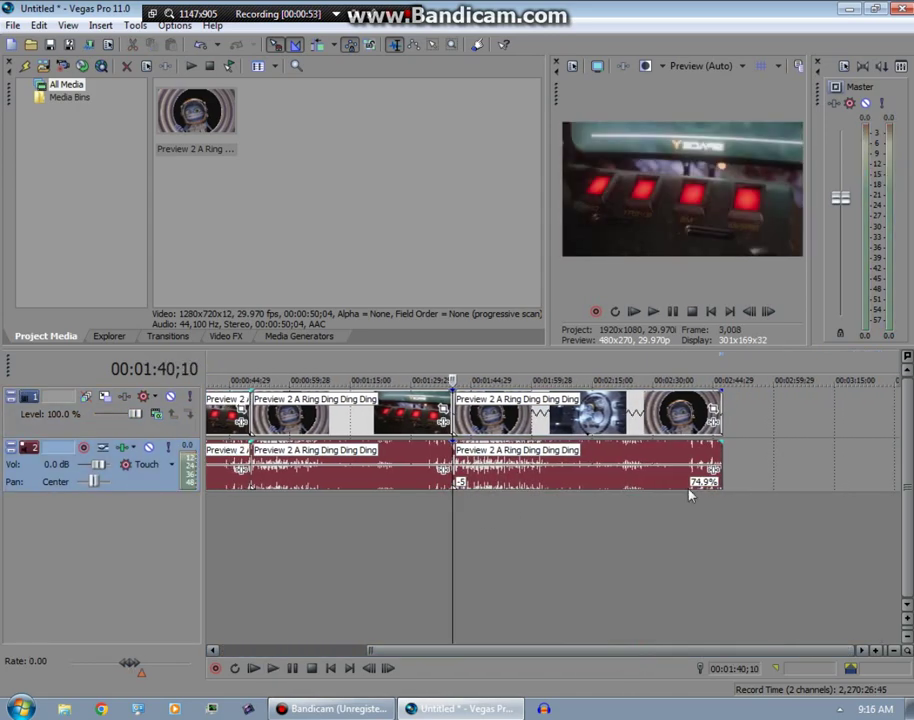
pyautogui.click(726, 512)
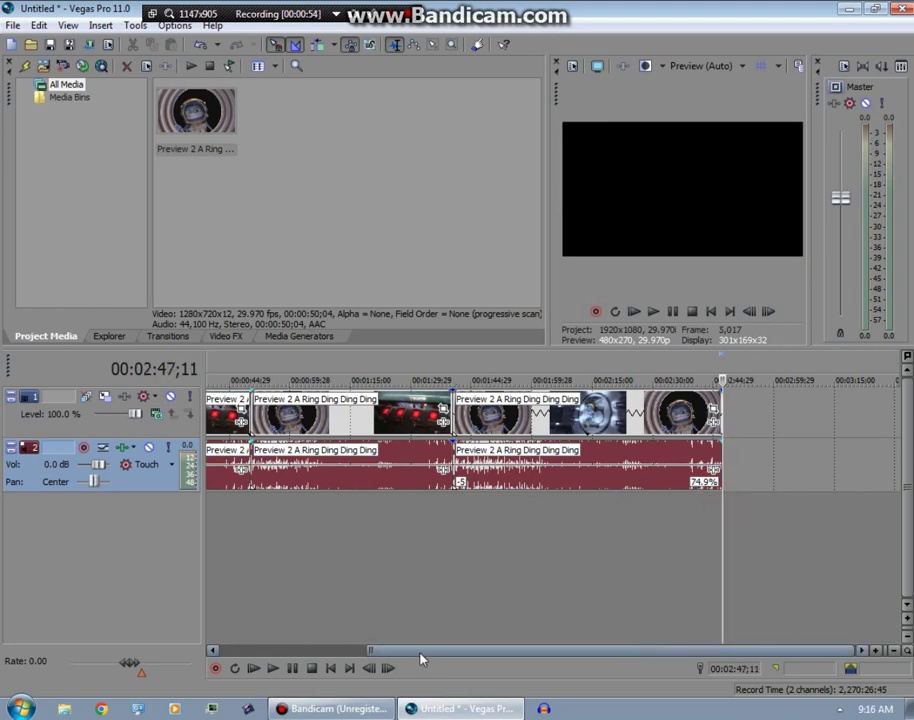
pyautogui.moveTo(420, 652); pyautogui.dragTo(300, 652)
pyautogui.doubleClick(212, 145)
pyautogui.doubleClick(212, 145)
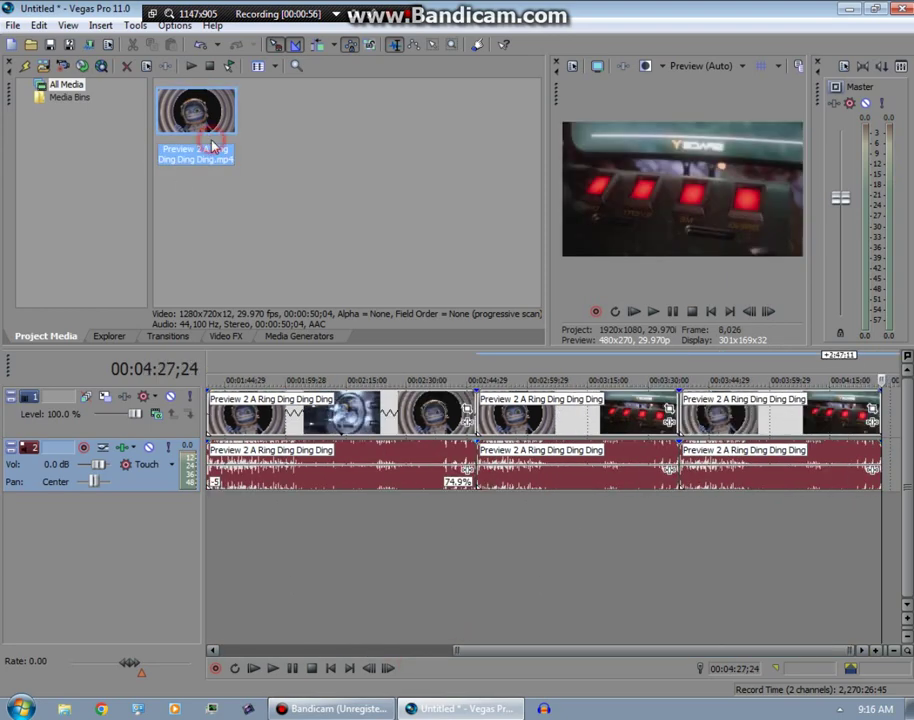
pyautogui.doubleClick(212, 145)
pyautogui.doubleClick(212, 145)
pyautogui.doubleClick(212, 145)
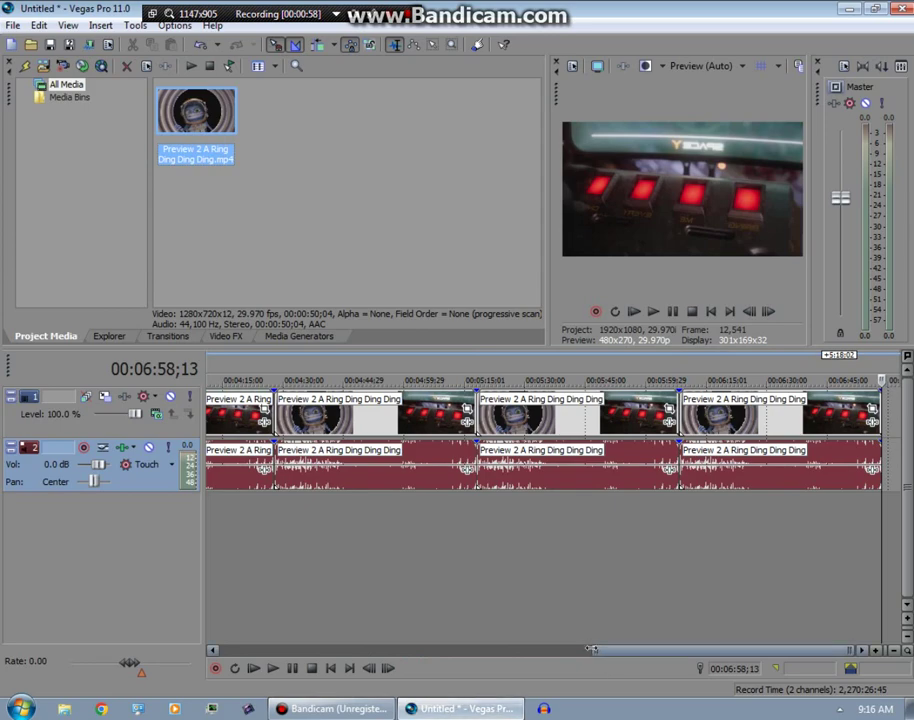
# Apply the Sony HSL Adjust effect with the Luig Group preset to the second video clip.
pyautogui.doubleClick(593, 650)
pyautogui.click(316, 478)
pyautogui.click(226, 336)
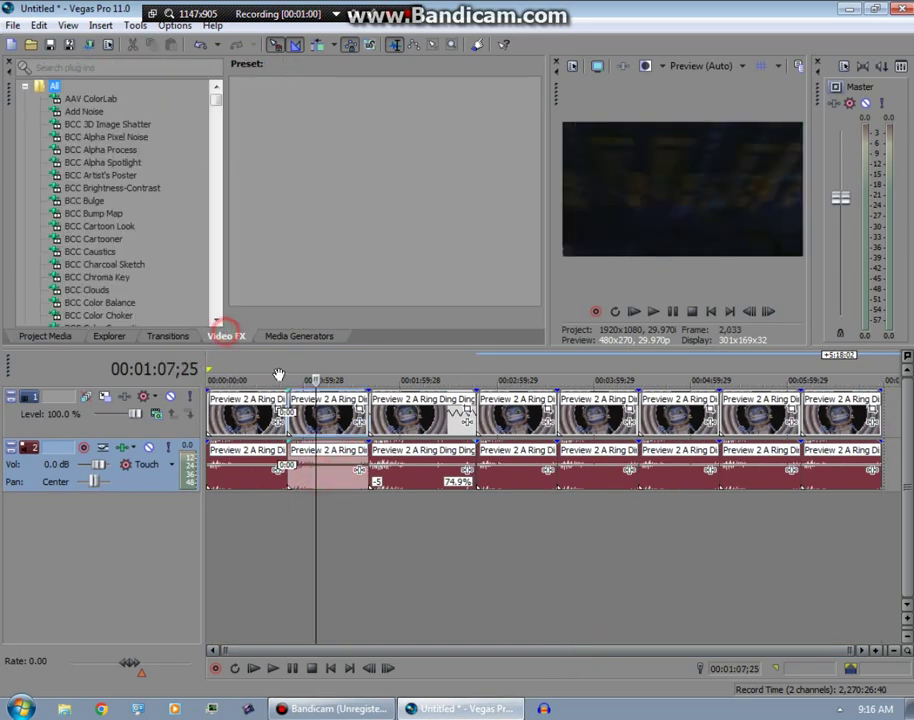
pyautogui.click(318, 415)
pyautogui.click(23, 90)
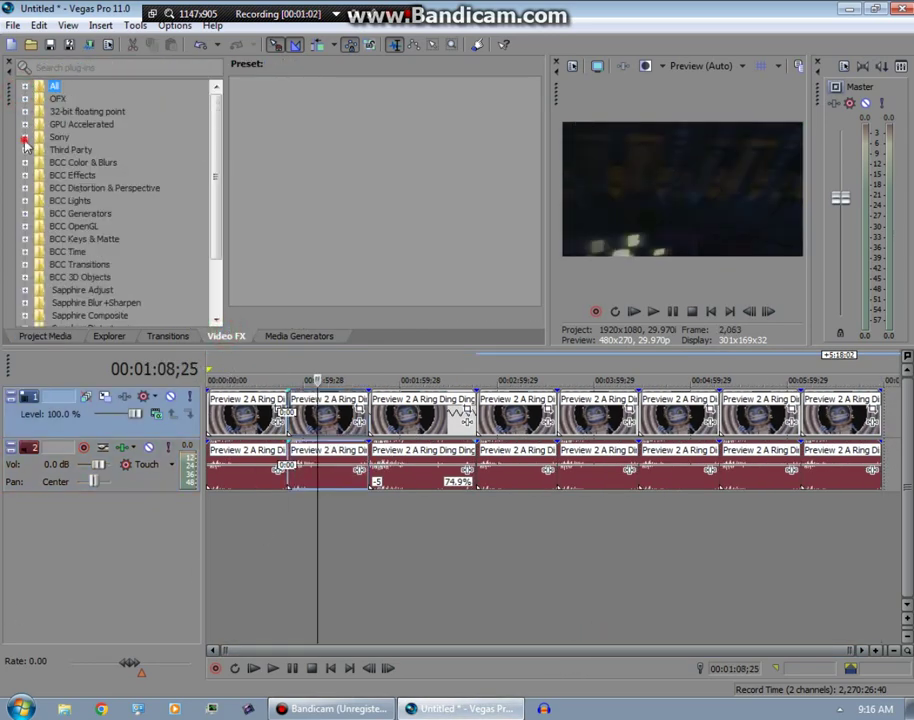
pyautogui.click(25, 140)
pyautogui.scroll(-6, 165, 230)
pyautogui.click(92, 265)
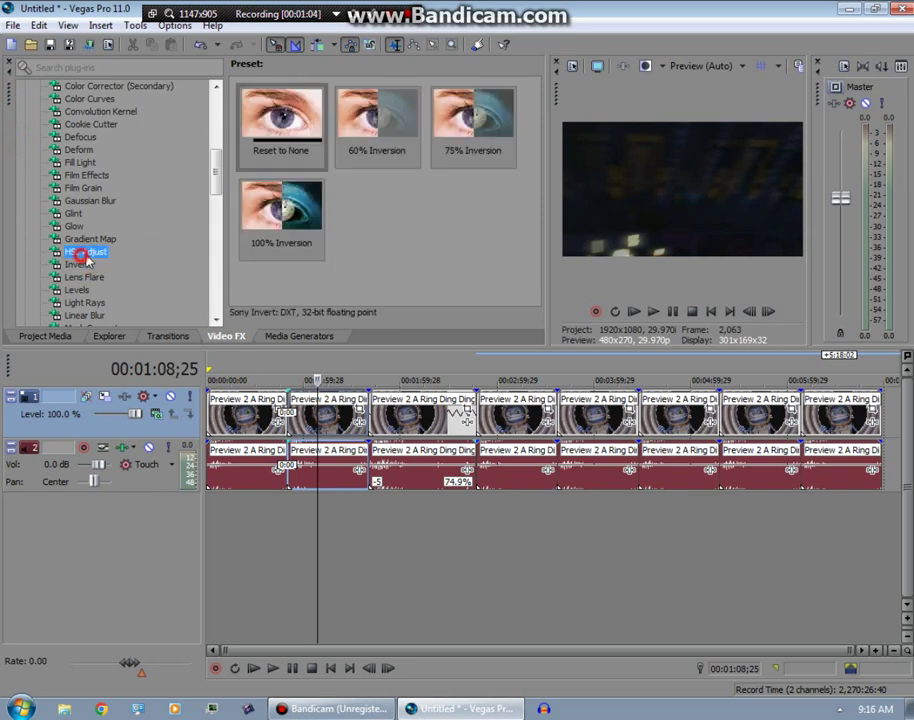
pyautogui.click(86, 252)
pyautogui.scroll(-5, 340, 162)
pyautogui.moveTo(281, 215); pyautogui.dragTo(356, 421)
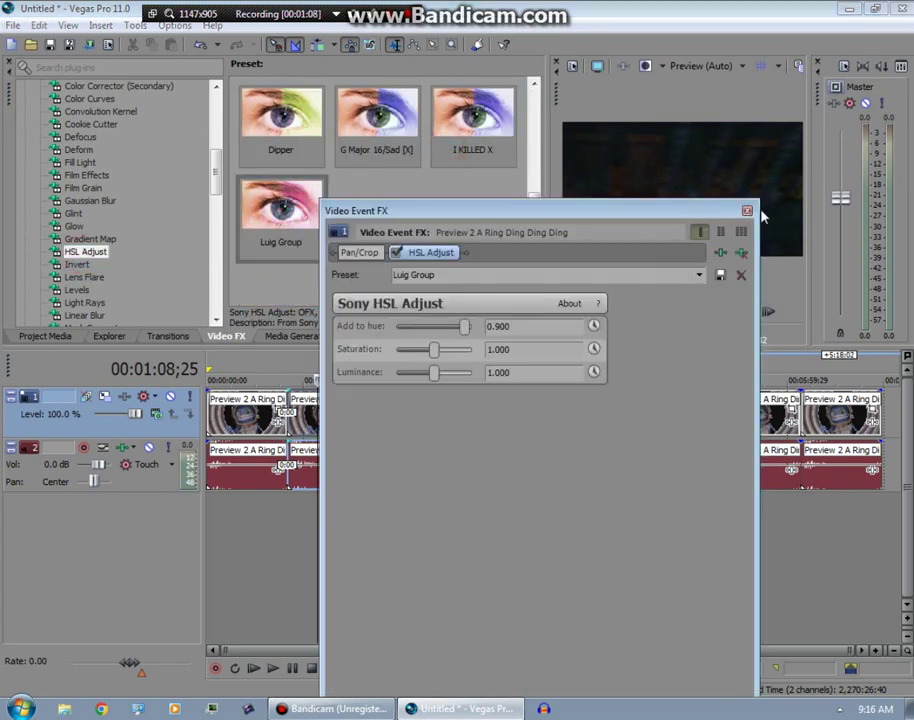
pyautogui.click(750, 210)
# Set the second audio event to the élastique method with a pitch change of -1.
pyautogui.rightClick(326, 480)
pyautogui.click(345, 470)
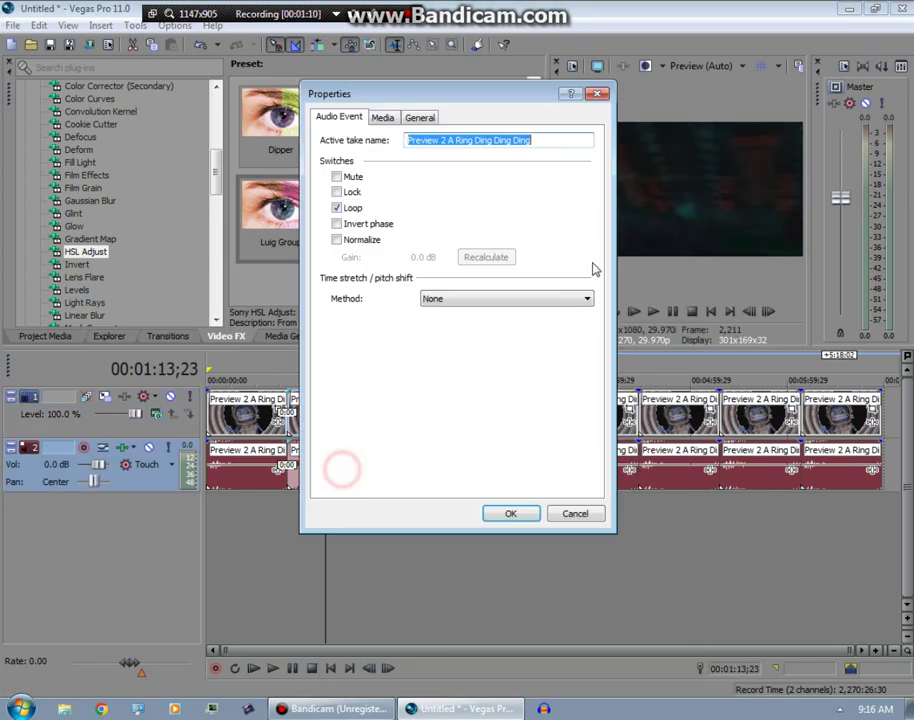
pyautogui.click(543, 299)
pyautogui.click(530, 309)
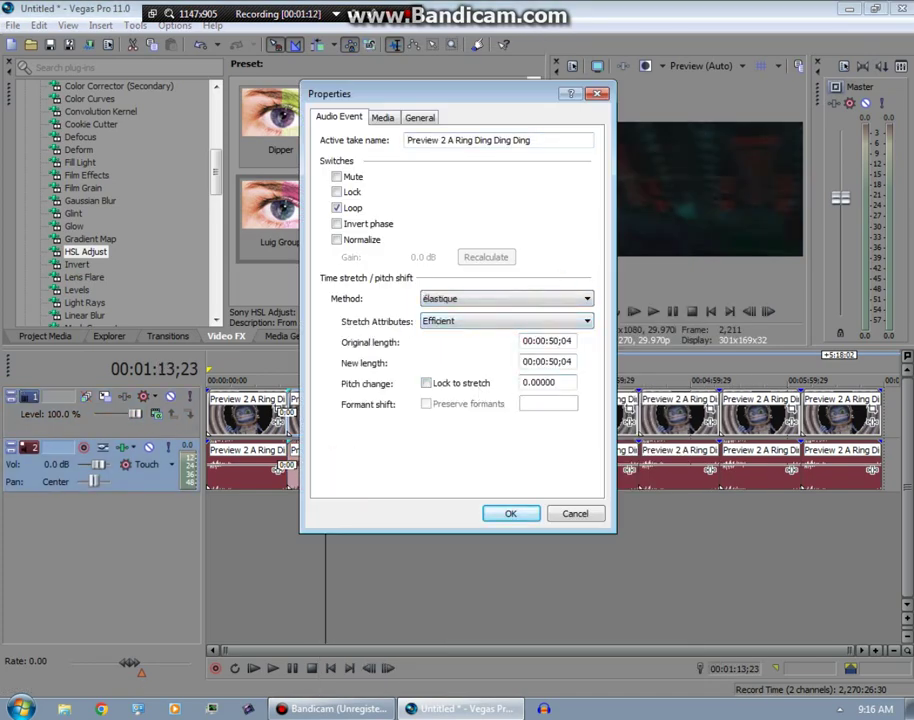
pyautogui.click(505, 518)
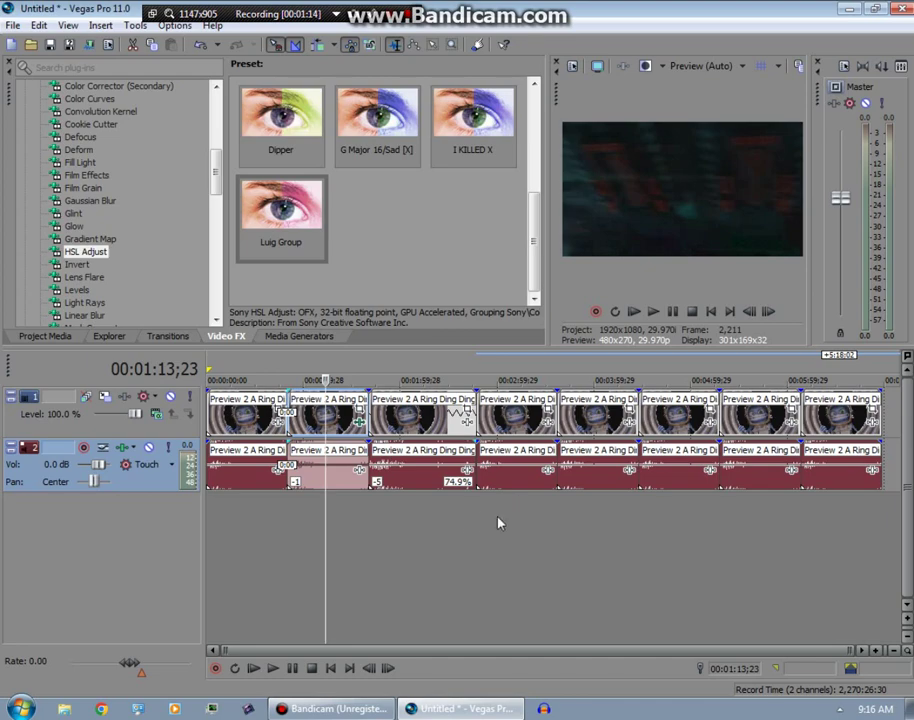
# Apply the Sony HSL Adjust effect with the Invert Color preset to the fourth video clip.
pyautogui.click(498, 518)
pyautogui.rightClick(506, 484)
pyautogui.click(490, 482)
pyautogui.click(510, 483)
pyautogui.click(399, 227)
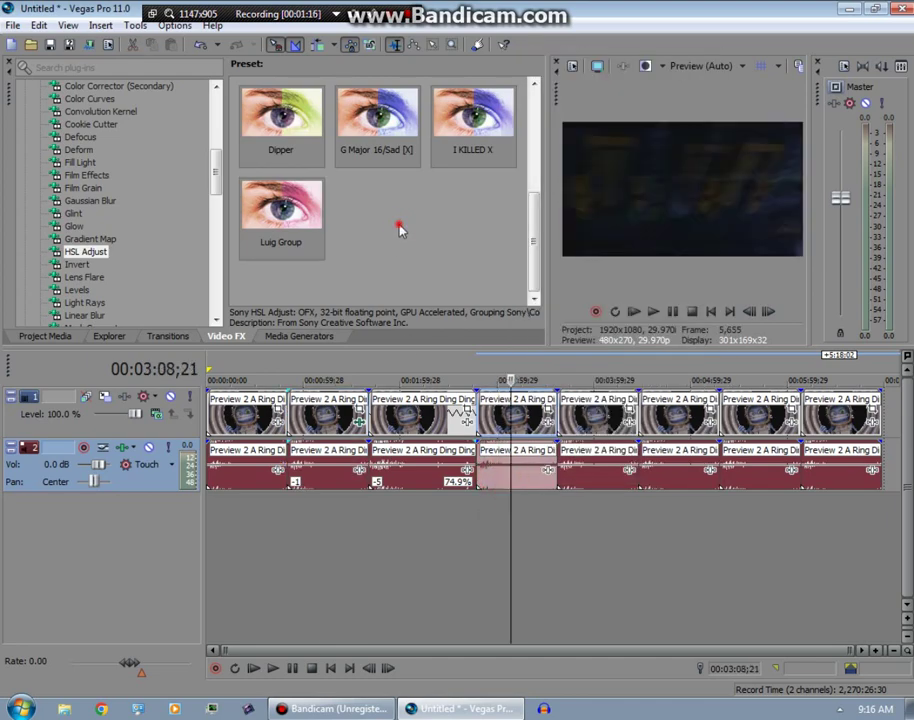
pyautogui.scroll(10, 398, 230)
pyautogui.moveTo(472, 112); pyautogui.dragTo(402, 394)
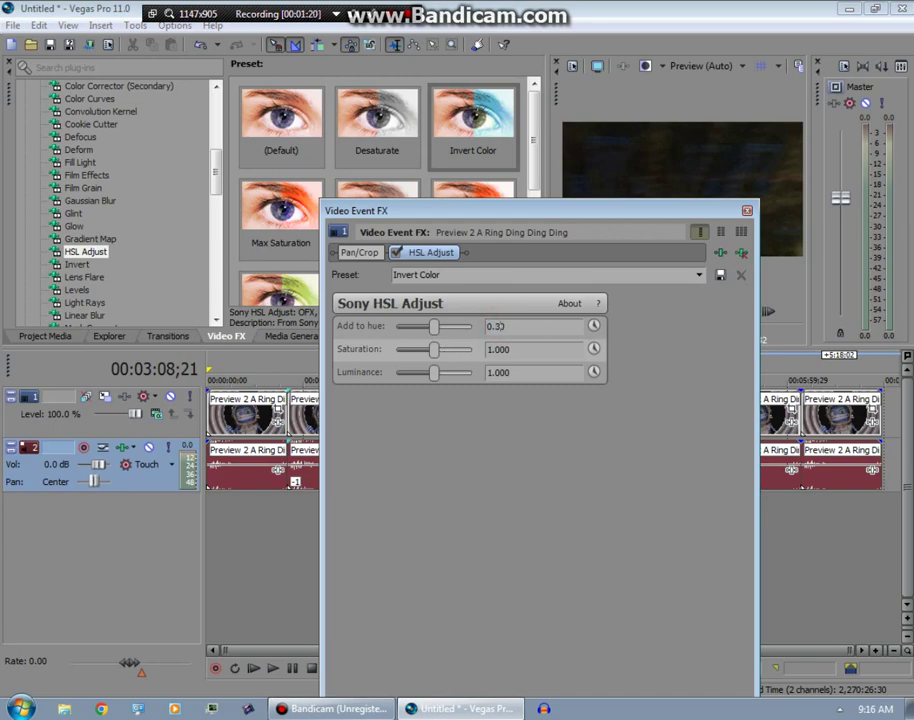
# Set the fourth clip's Add to hue to 0.300 and Saturation to 2.000, and save the settings as preset "Boul123 Major".
pyautogui.click(440, 349)
pyautogui.moveTo(440, 362); pyautogui.dragTo(470, 344)
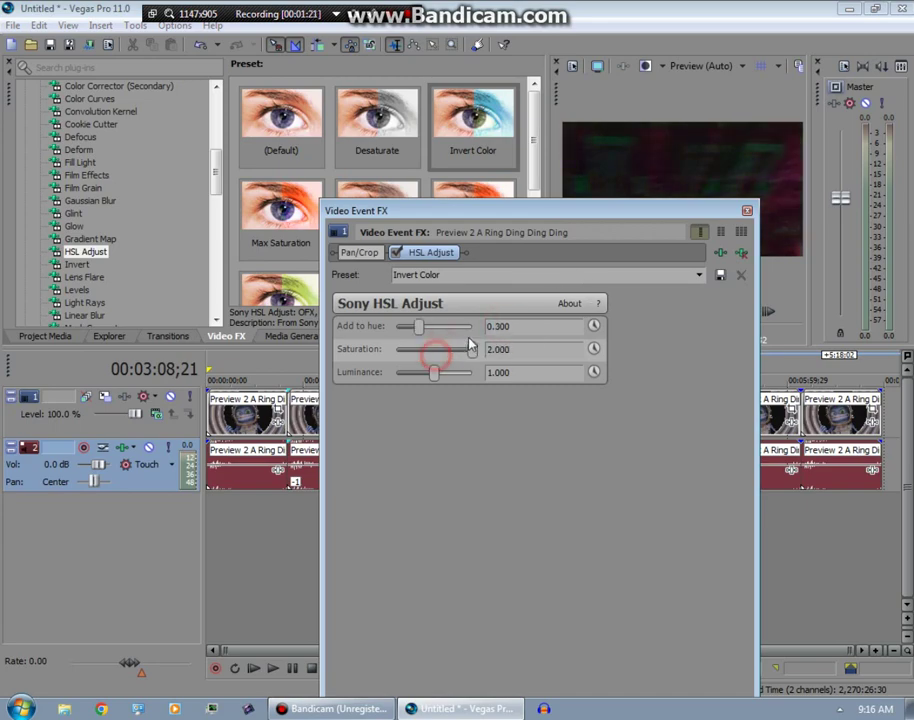
pyautogui.click(522, 275)
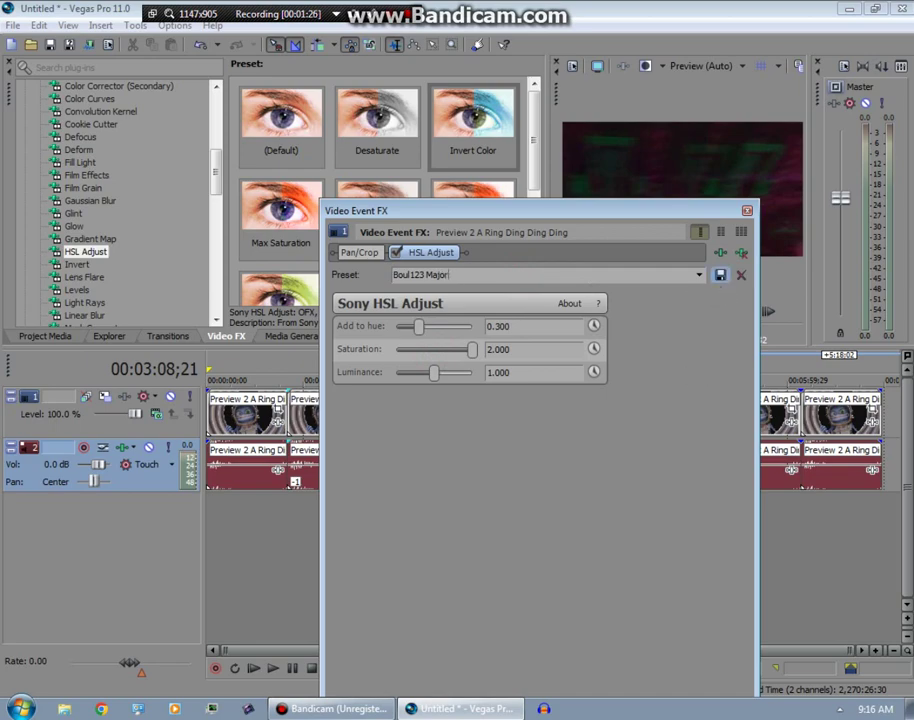
pyautogui.click(720, 274)
pyautogui.click(747, 211)
# Apply the Sony Wave effect with the Reset to None preset to the fourth video clip.
pyautogui.scroll(-10, 150, 210)
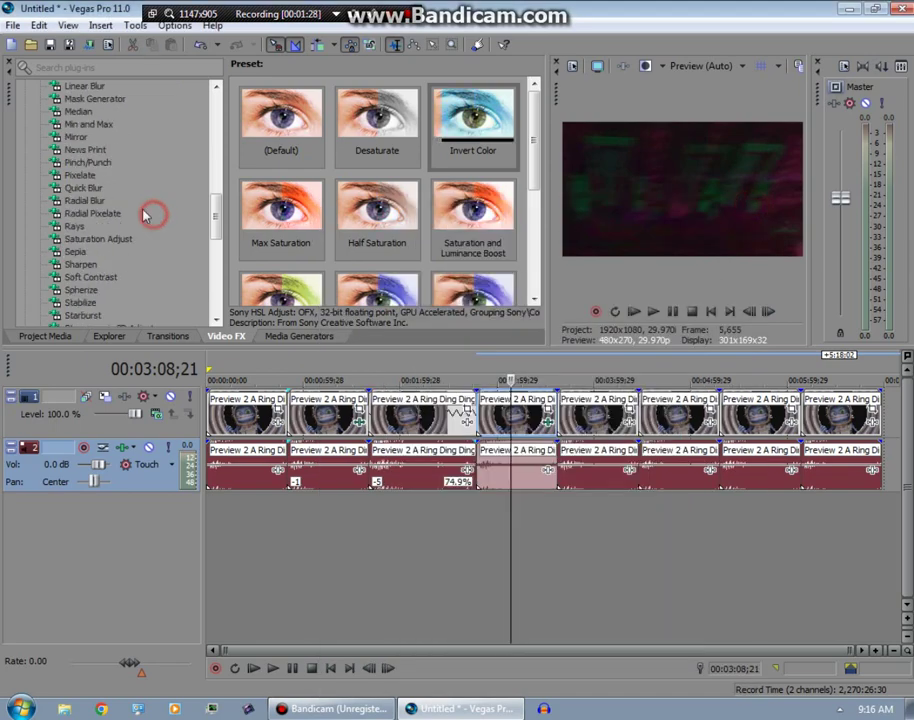
pyautogui.click(67, 266)
pyautogui.click(64, 253)
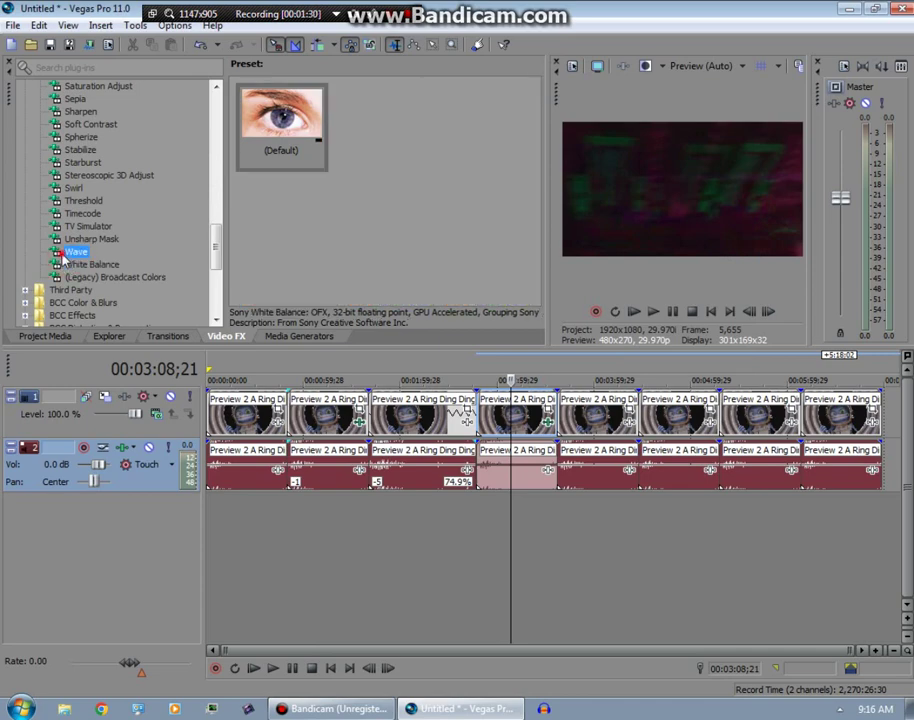
pyautogui.click(380, 267)
pyautogui.scroll(-5, 380, 267)
pyautogui.scroll(5, 350, 250)
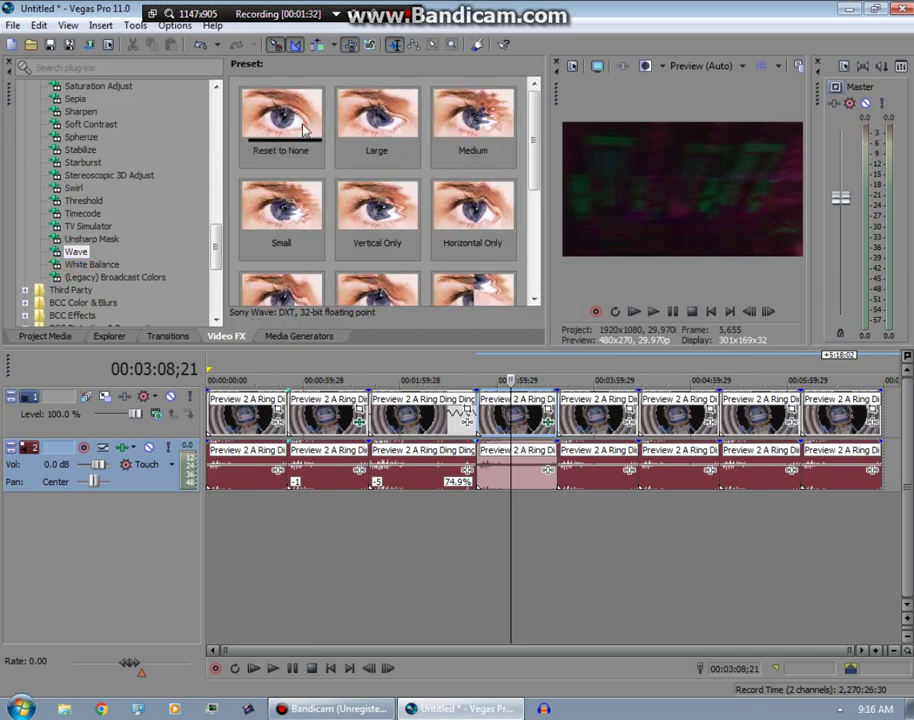
pyautogui.moveTo(303, 130); pyautogui.dragTo(528, 428)
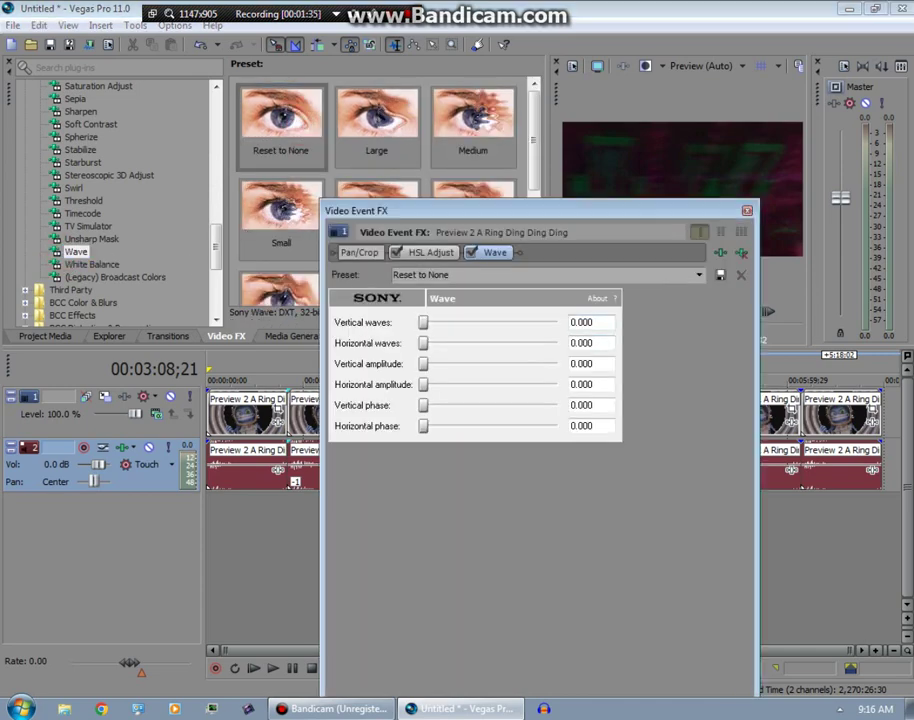
# Set Wave's Horizontal waves to 6.090, Horizontal amplitude to 0.018 and Horizontal phase to 2.692, and save them as a Boul123 preset.
pyautogui.click(590, 343)
pyautogui.click(604, 343)
pyautogui.click(604, 384)
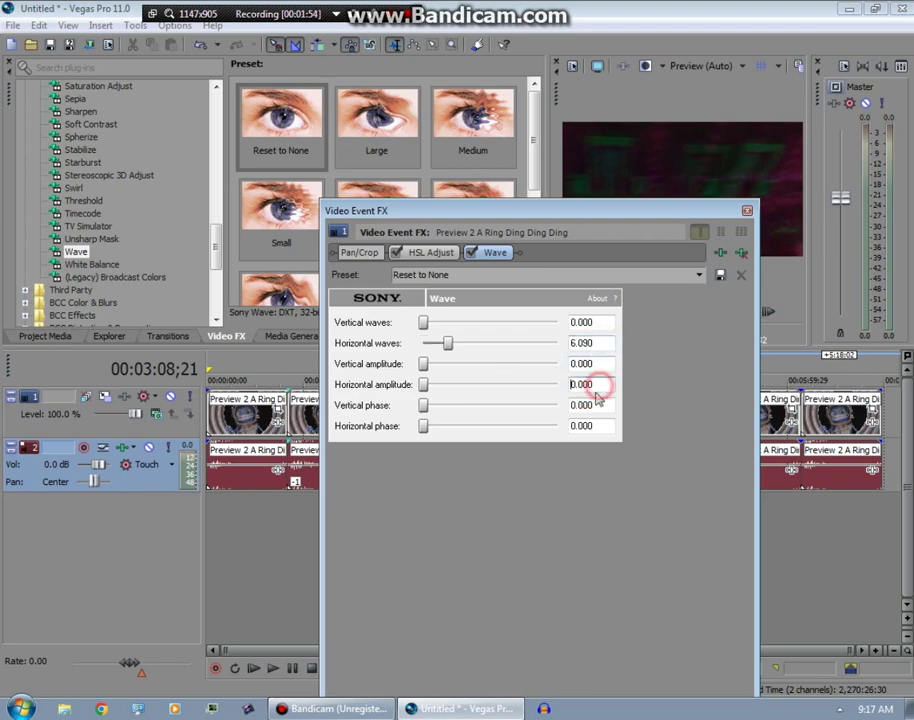
pyautogui.click(643, 276)
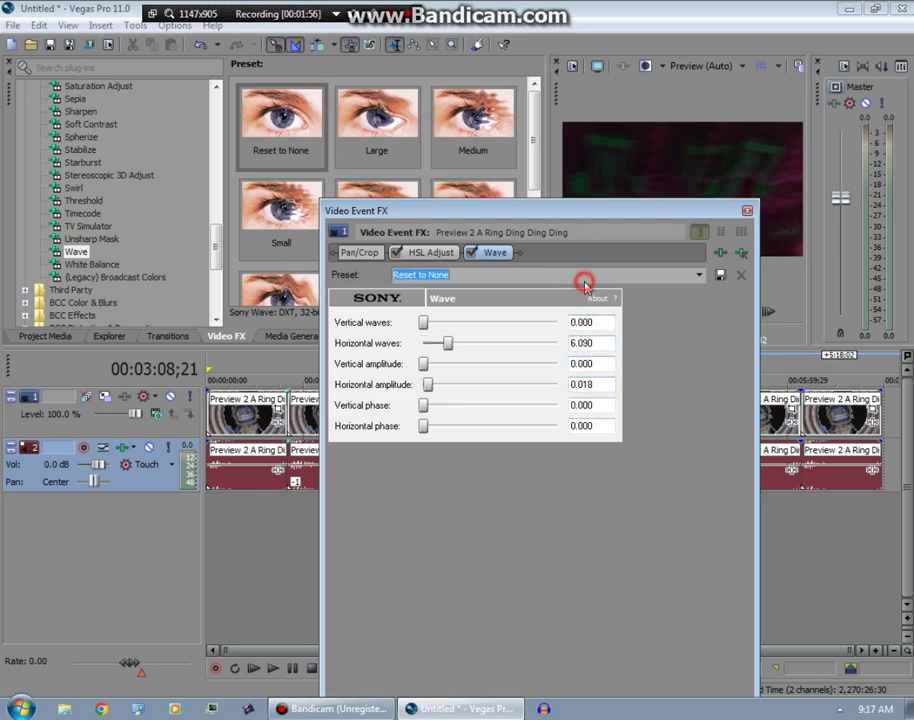
pyautogui.click(596, 426)
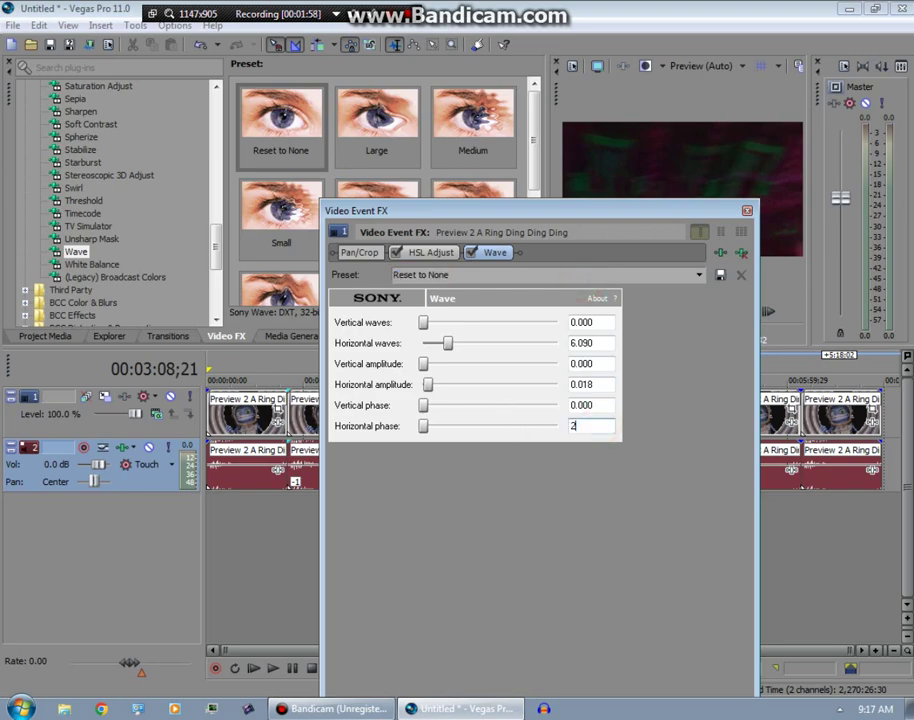
pyautogui.click(525, 274)
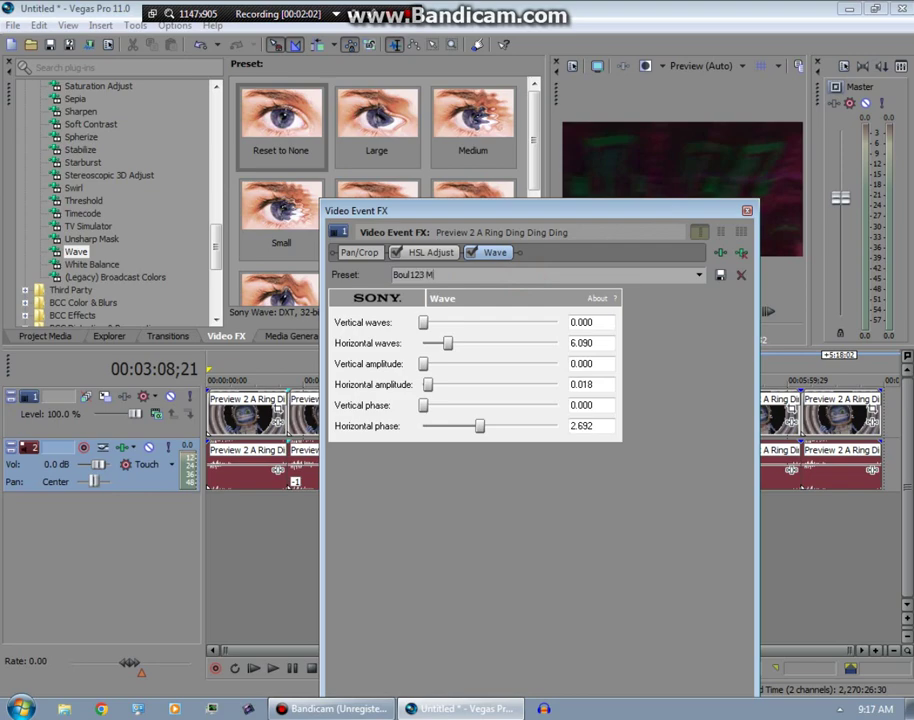
pyautogui.click(720, 276)
pyautogui.click(747, 211)
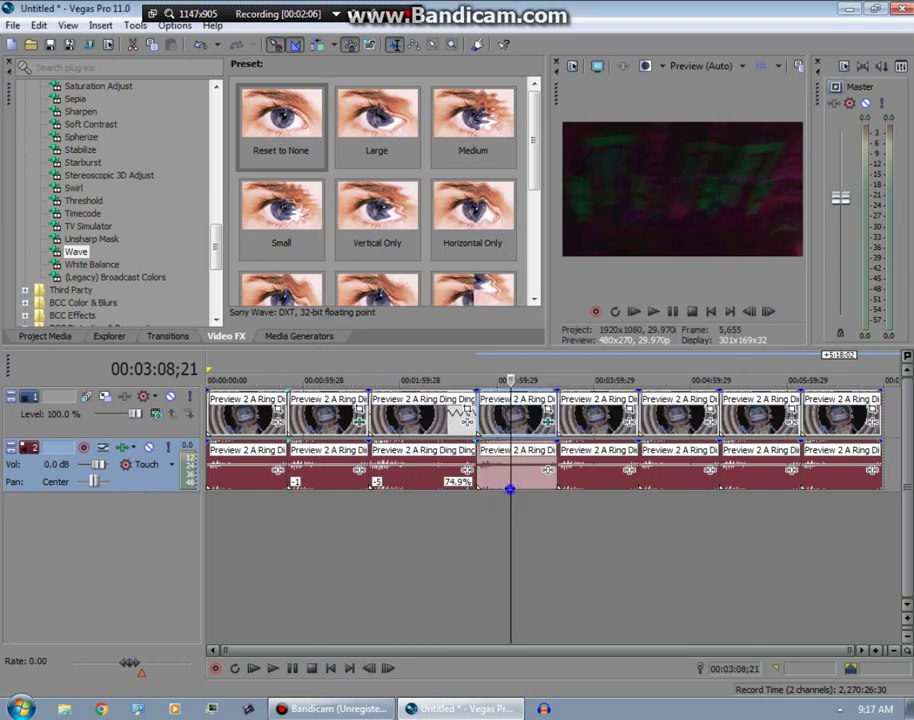
# Set the fourth audio event to the élastique method with a pitch change of 3.
pyautogui.rightClick(515, 478)
pyautogui.click(526, 480)
pyautogui.click(537, 299)
pyautogui.click(530, 308)
pyautogui.click(558, 381)
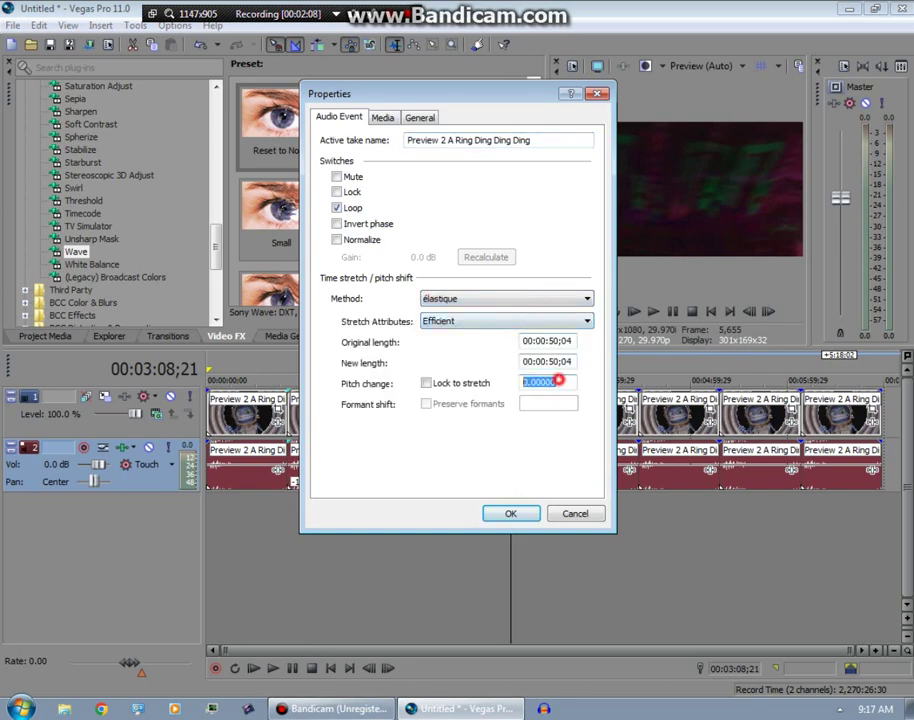
pyautogui.write('3')
pyautogui.click(510, 513)
# Apply the Sony Color Corrector (Secondary) effect with the Invert Color preset to the fifth video clip.
pyautogui.click(606, 522)
pyautogui.click(586, 526)
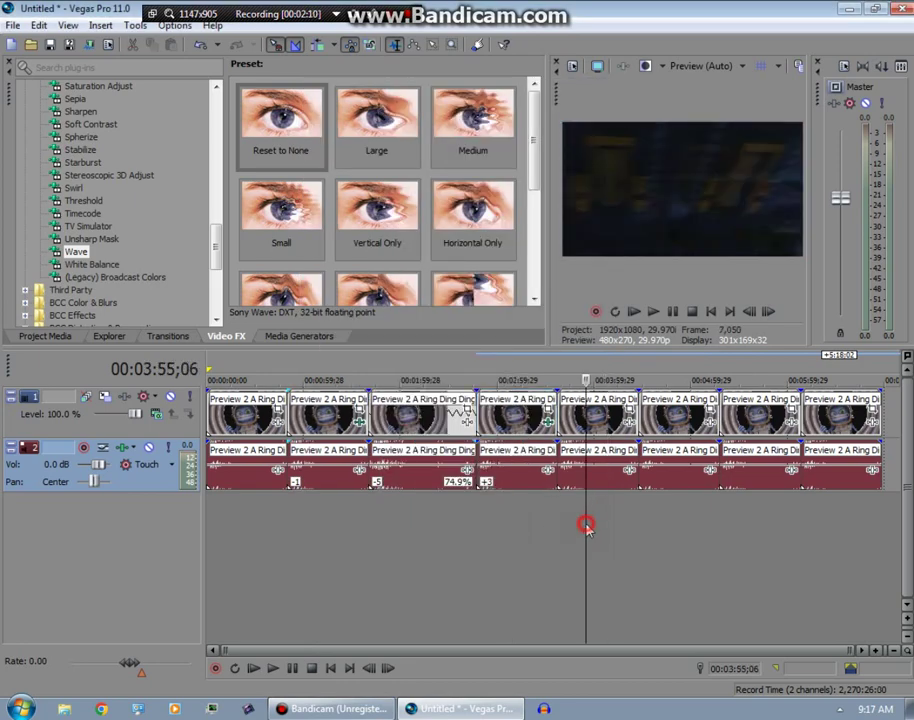
pyautogui.click(560, 514)
pyautogui.scroll(6, 126, 163)
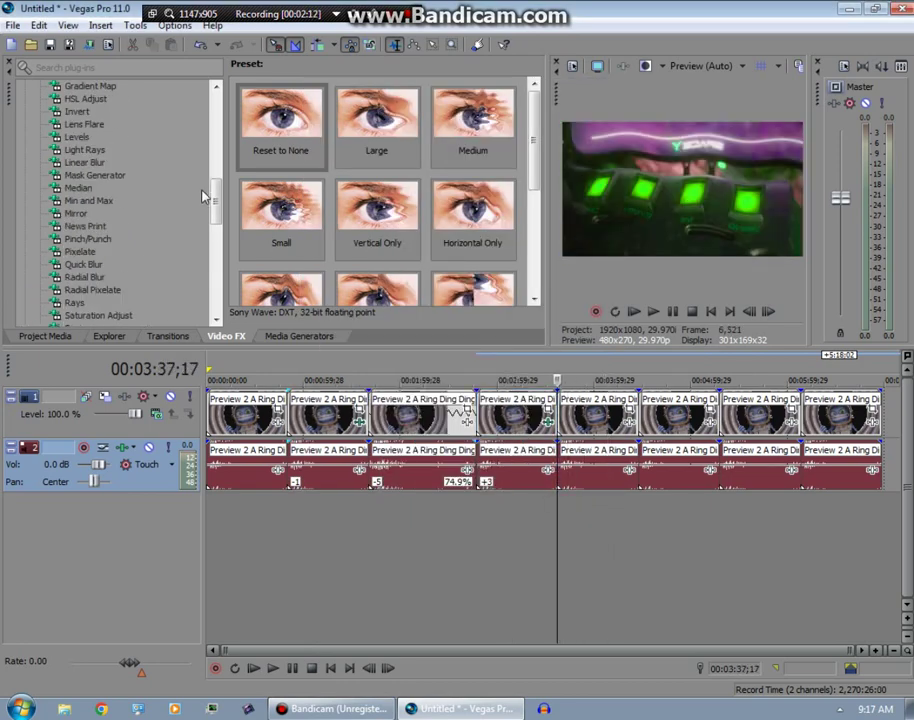
pyautogui.scroll(4, 127, 196)
pyautogui.click(112, 86)
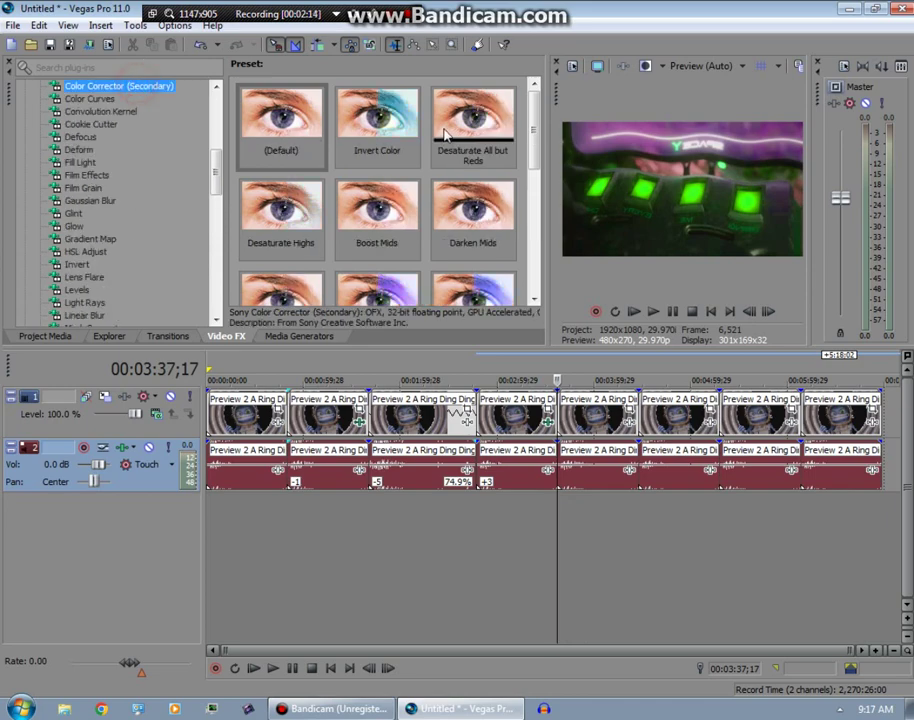
pyautogui.moveTo(396, 150); pyautogui.dragTo(556, 468)
pyautogui.moveTo(590, 430); pyautogui.dragTo(592, 428)
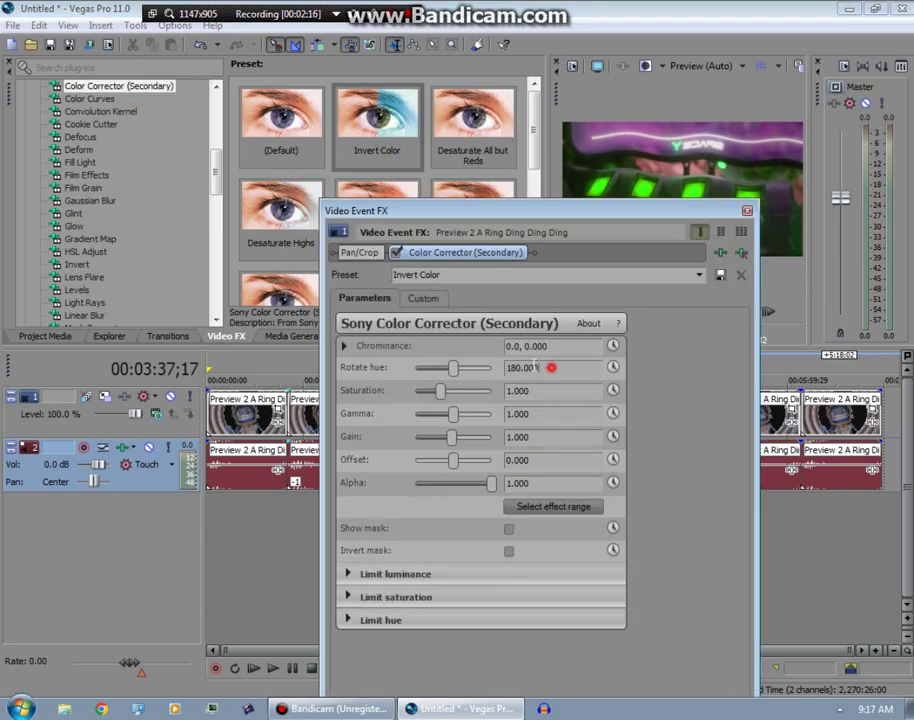
# Set Rotate hue to 60 in the fifth clip's secondary color corrector.
pyautogui.click(551, 367)
pyautogui.write('5')
pyautogui.write('60')
pyautogui.press('Return')
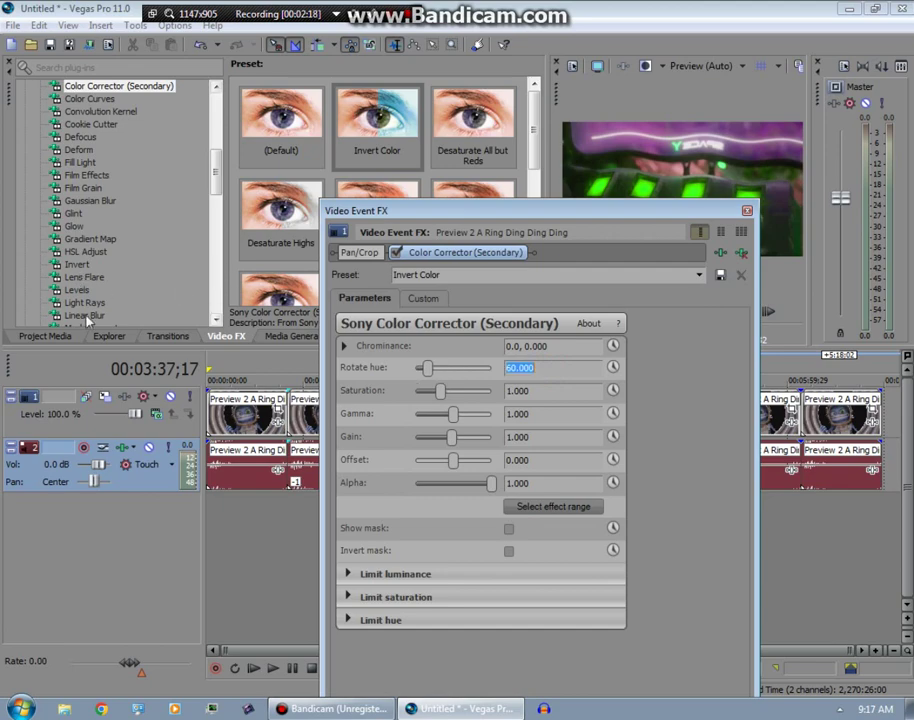
# Add the Sony Mirror effect with the Reflect Right preset to the fifth video clip.
pyautogui.click(135, 243)
pyautogui.scroll(-4, 133, 222)
pyautogui.click(76, 215)
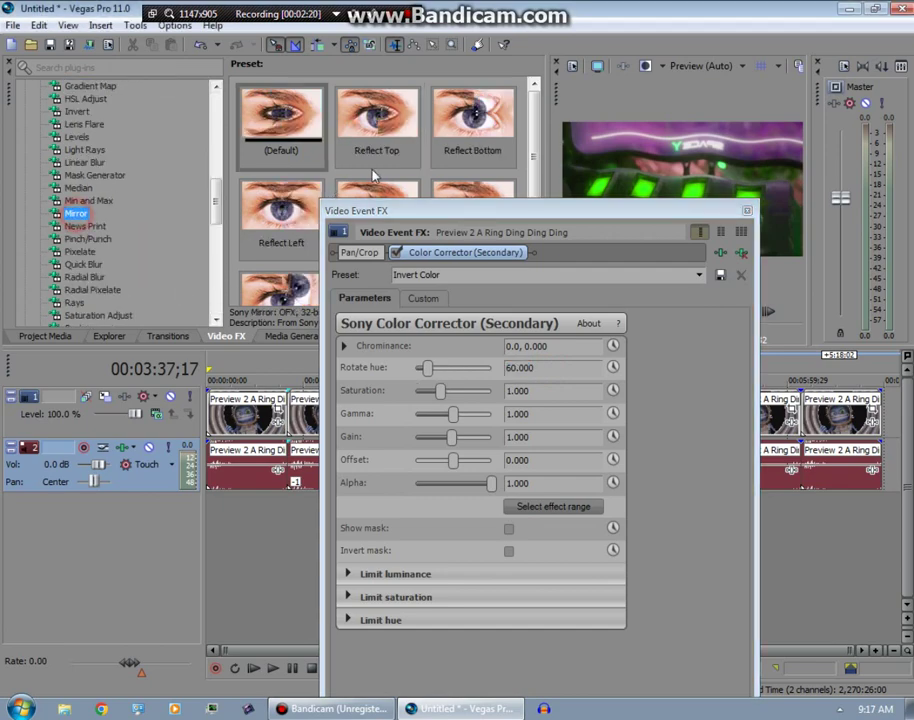
pyautogui.moveTo(410, 203); pyautogui.dragTo(748, 205)
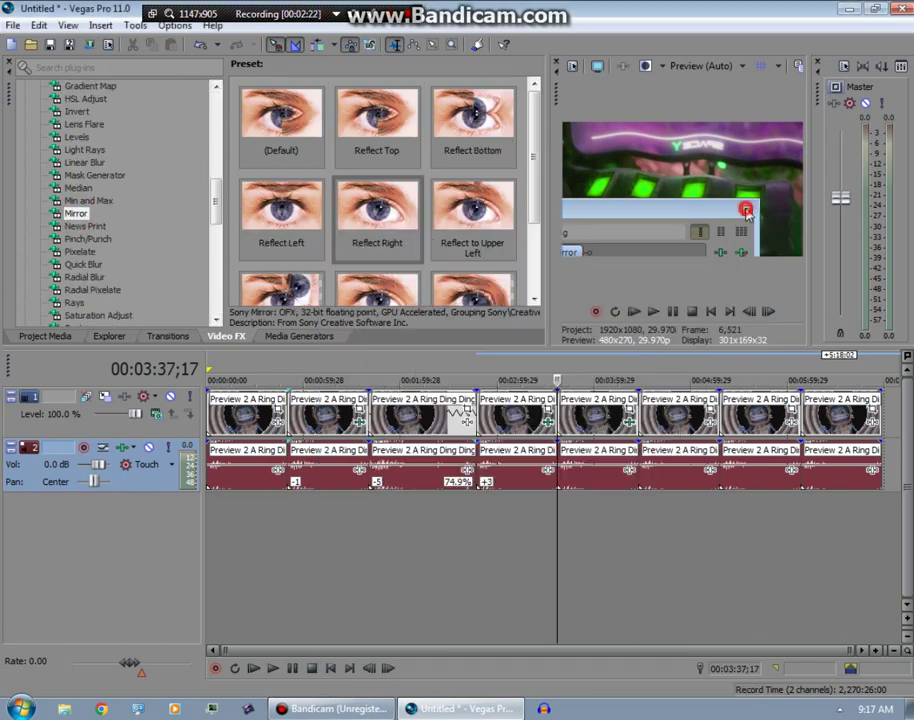
# Set the fifth audio event to the élastique method with a pitch change of -24.
pyautogui.rightClick(594, 480)
pyautogui.click(596, 477)
pyautogui.click(517, 302)
pyautogui.click(547, 322)
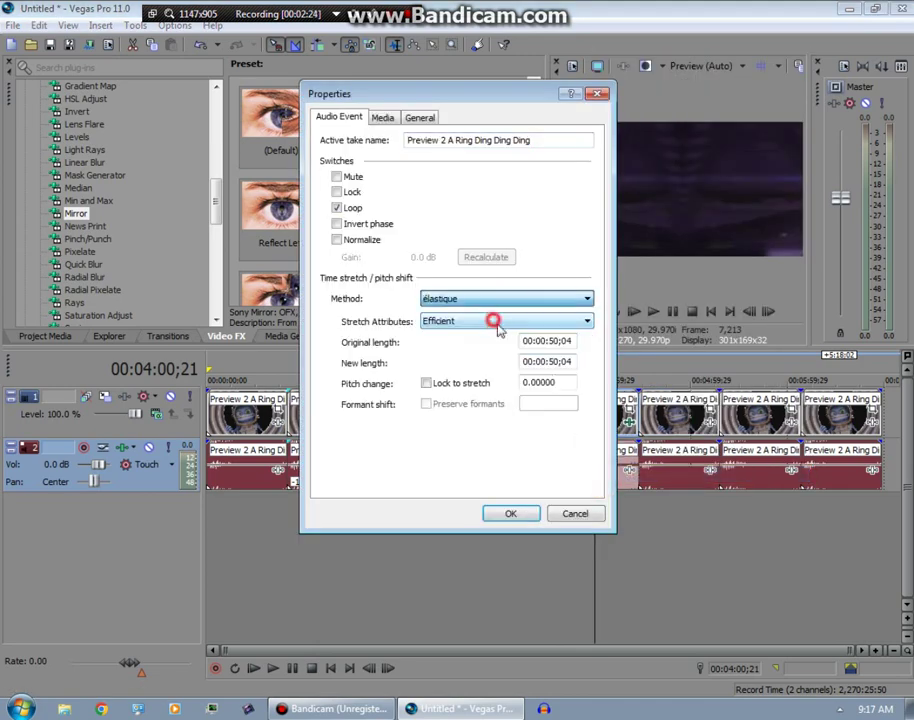
pyautogui.doubleClick(561, 382)
pyautogui.write('-')
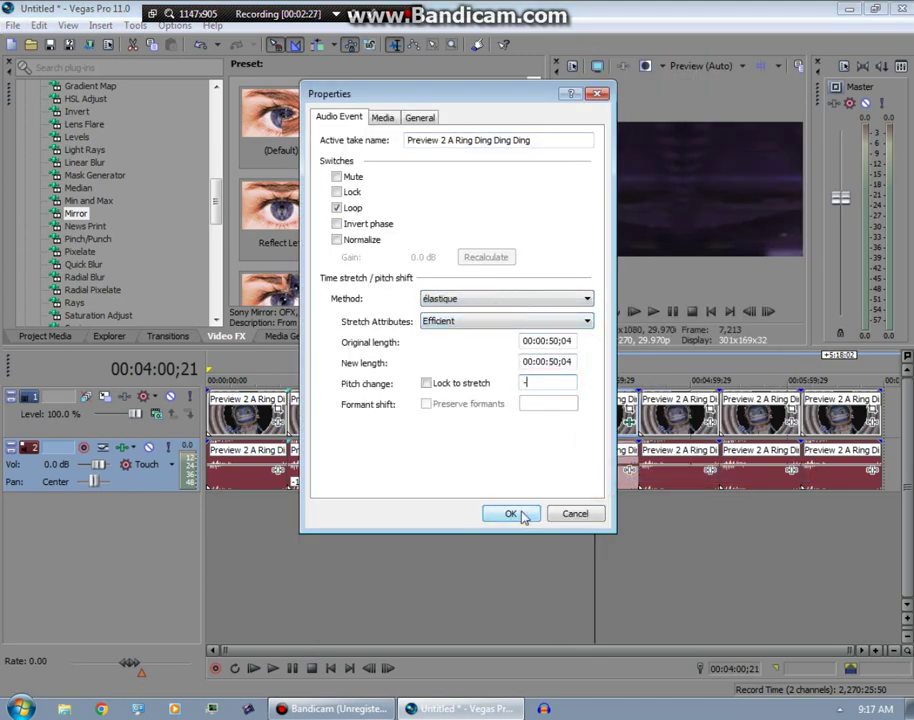
pyautogui.click(517, 514)
# Add the Pitch Shift effect to the fifth audio event, preserving duration with mode A17. Drums, unpitched (minimum echo).
pyautogui.click(621, 473)
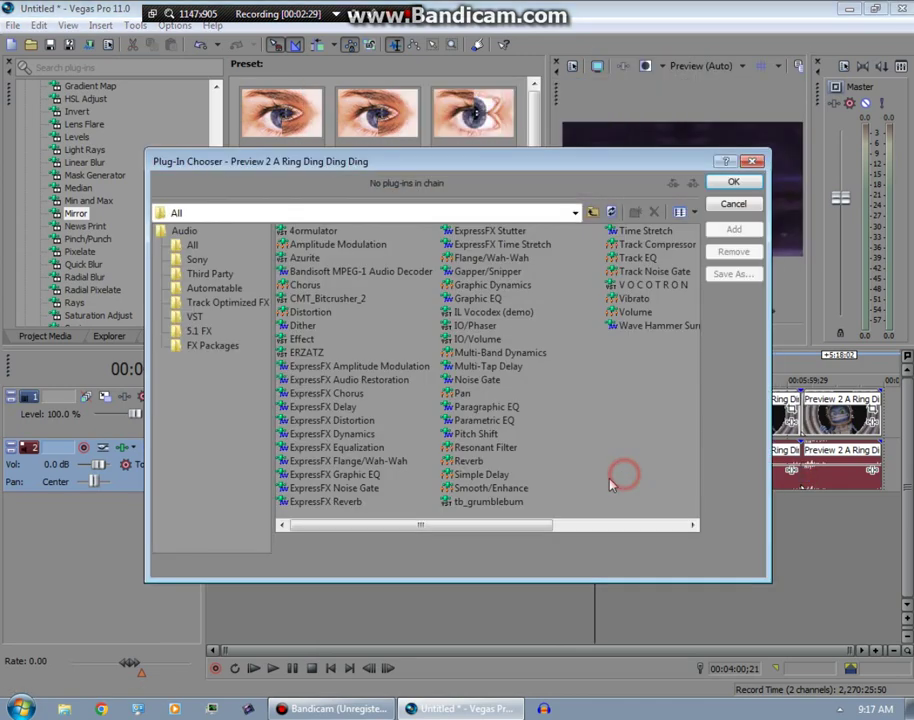
pyautogui.click(475, 434)
pyautogui.click(730, 182)
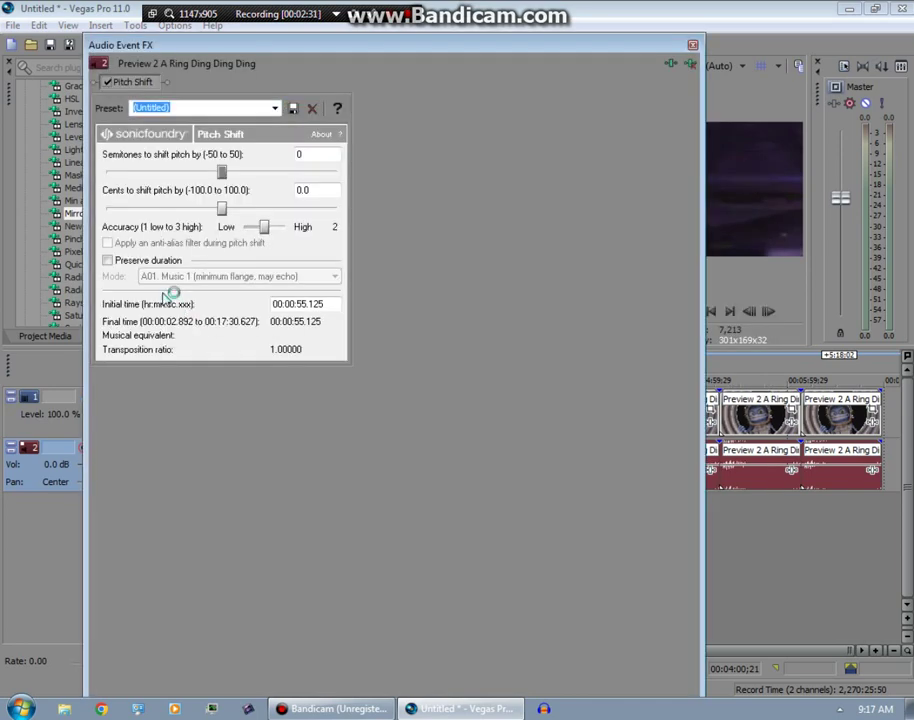
pyautogui.click(149, 261)
pyautogui.click(167, 277)
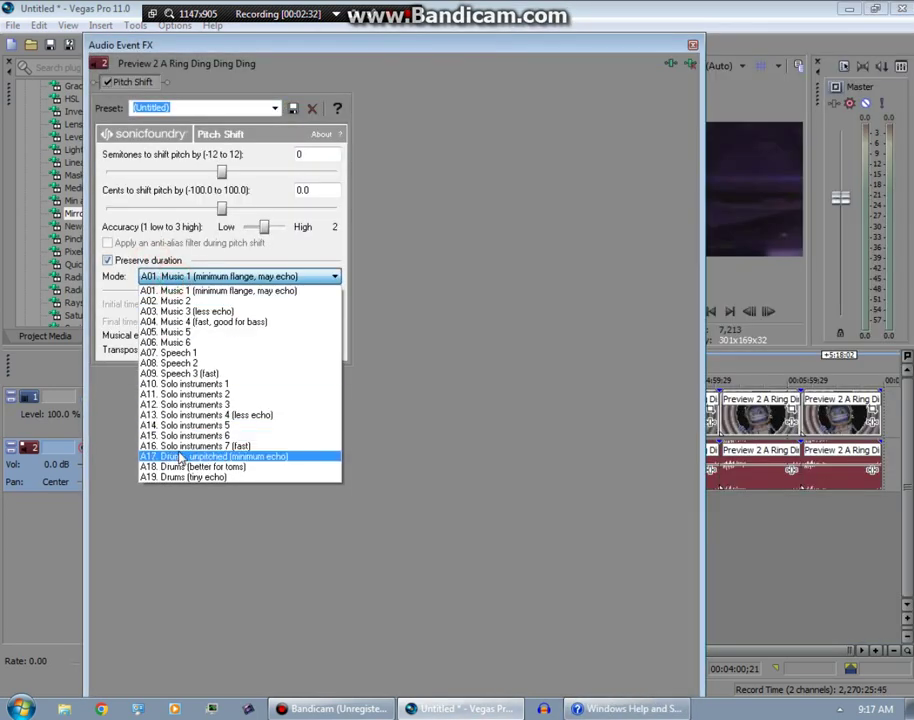
pyautogui.click(178, 455)
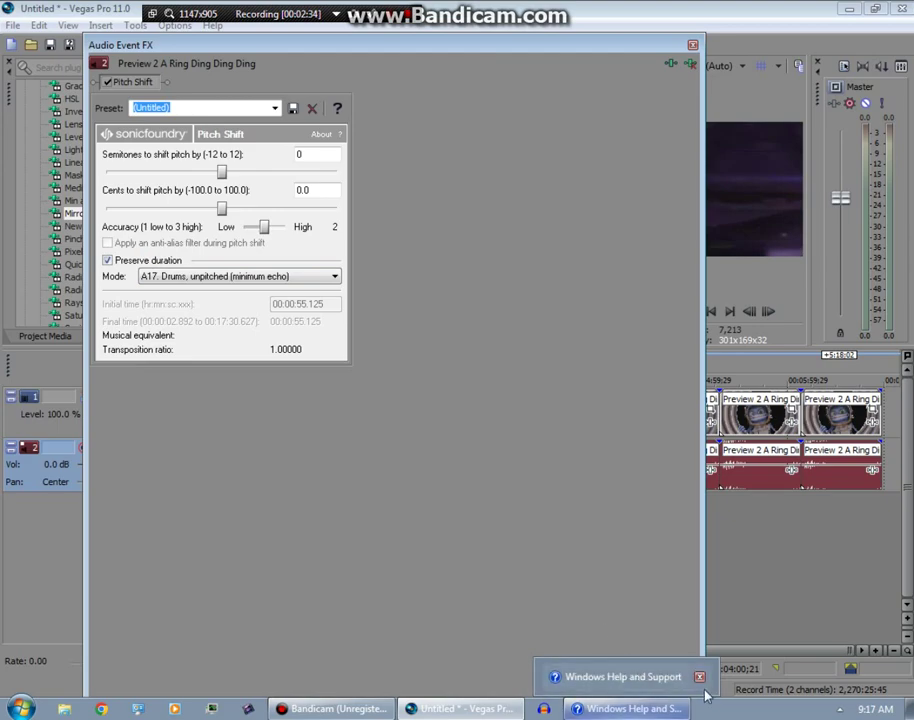
# Dismiss the Windows Help window and set the fifth audio event's Pitch Shift to -6 semitones.
pyautogui.click(706, 677)
pyautogui.click(899, 23)
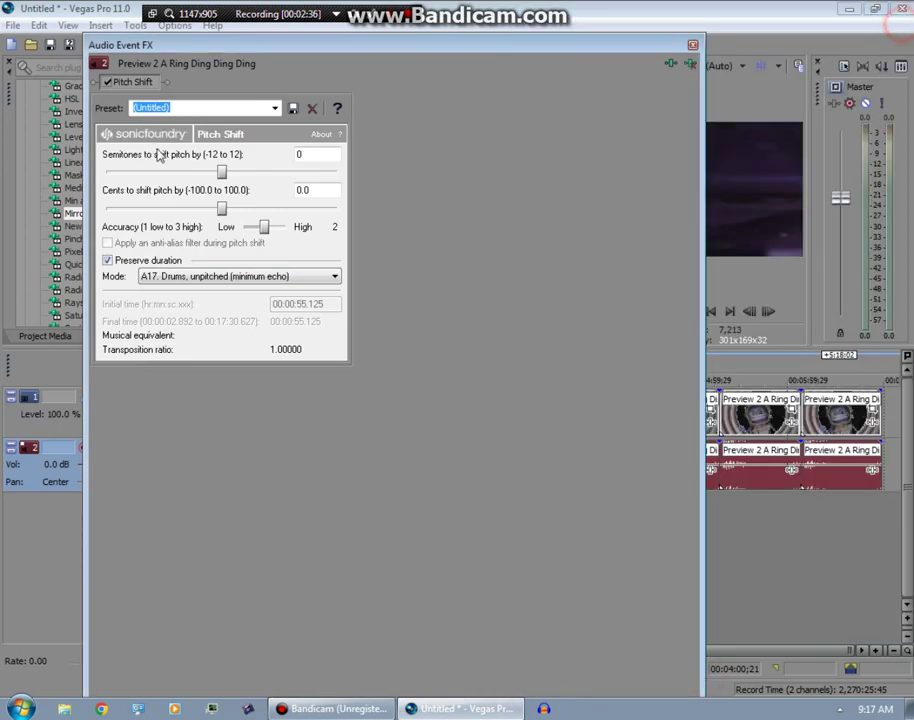
pyautogui.moveTo(221, 172); pyautogui.dragTo(179, 177)
pyautogui.click(692, 45)
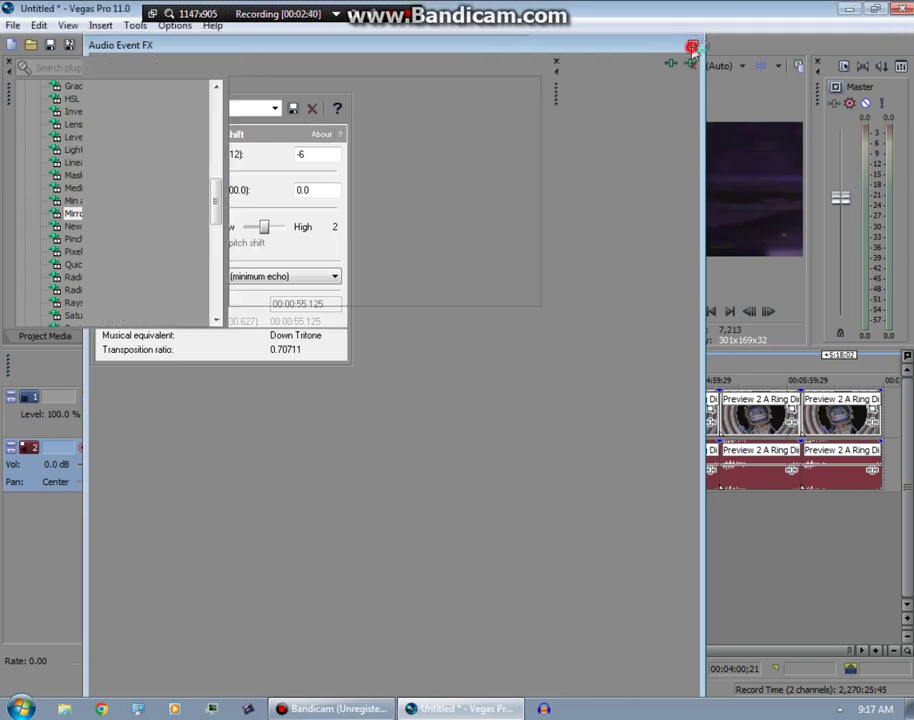
pyautogui.click(889, 24)
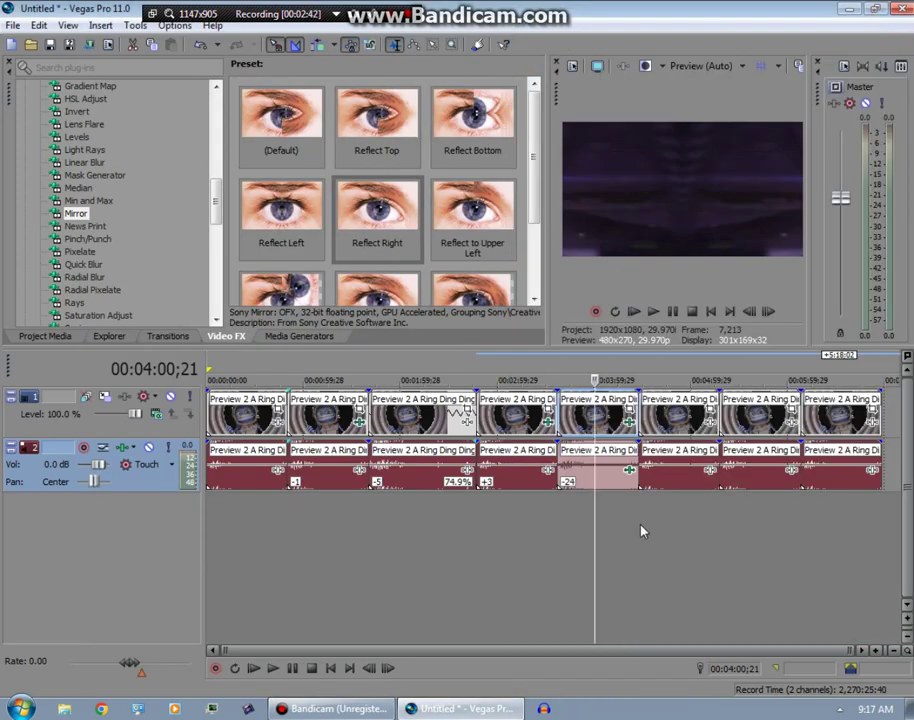
# Add the ExpressFX Chorus effect with the Wacky 4 preset to the sixth audio event.
pyautogui.click(716, 484)
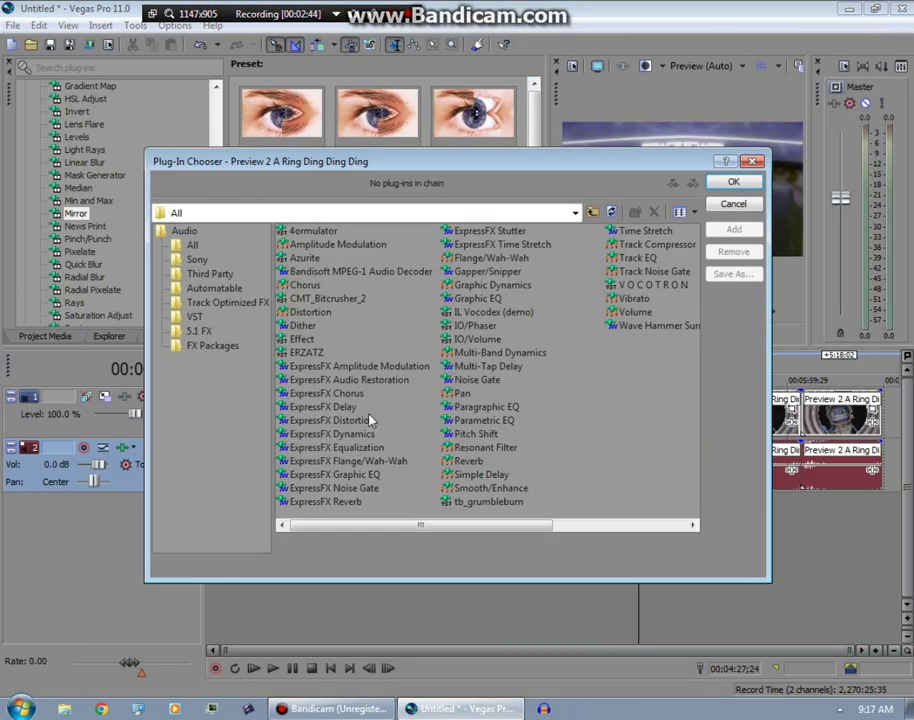
pyautogui.click(340, 395)
pyautogui.click(749, 181)
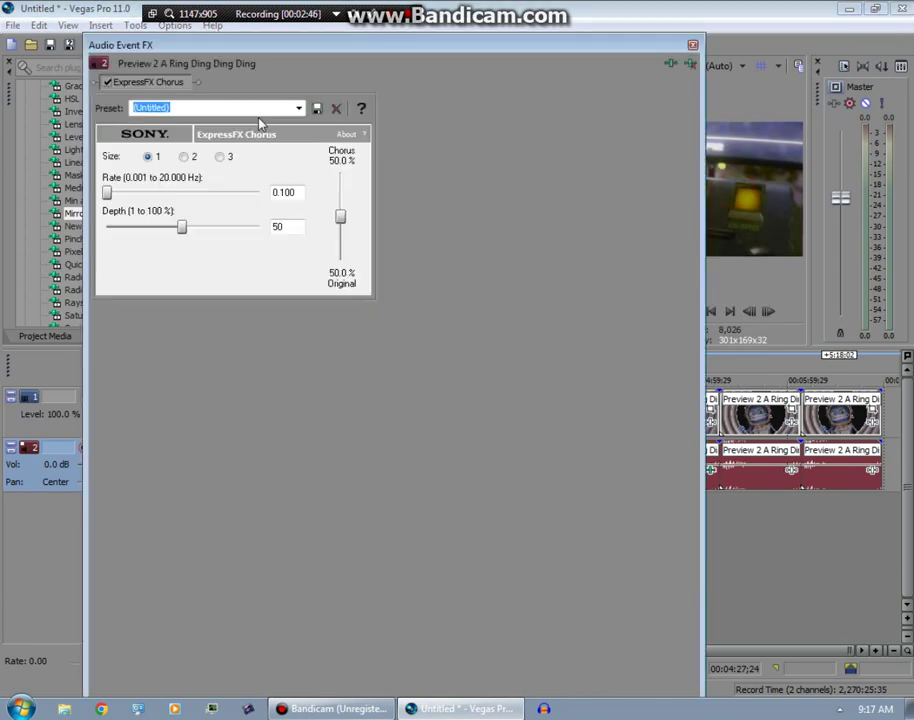
pyautogui.click(298, 110)
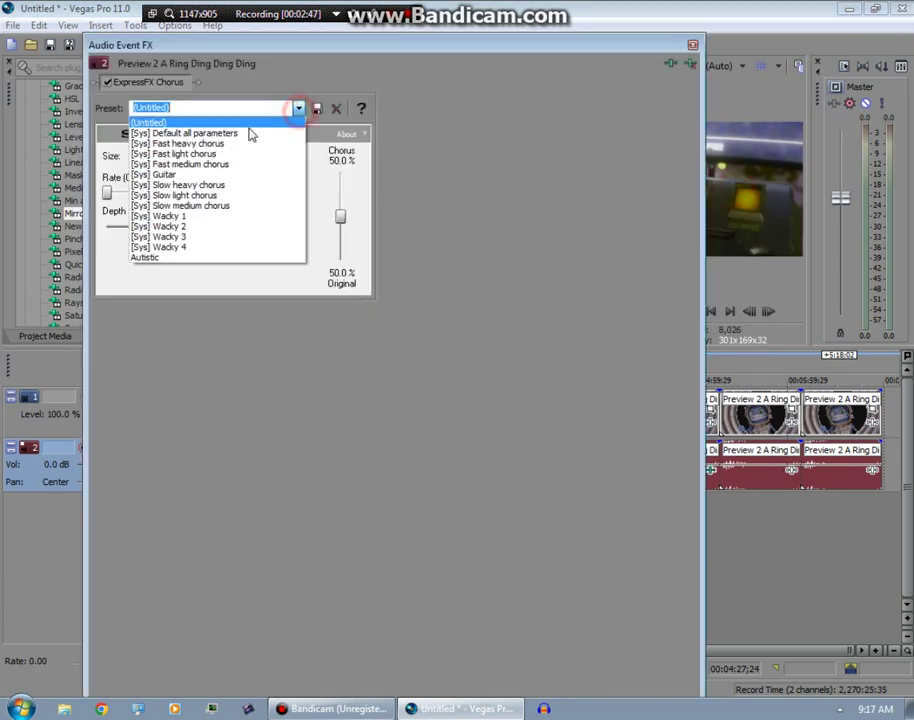
pyautogui.click(168, 248)
# Set the sixth audio event's chorus to a rate of 20.000 Hz, a depth of 100% and size 3.
pyautogui.moveTo(184, 195); pyautogui.dragTo(260, 195)
pyautogui.moveTo(183, 229); pyautogui.dragTo(260, 227)
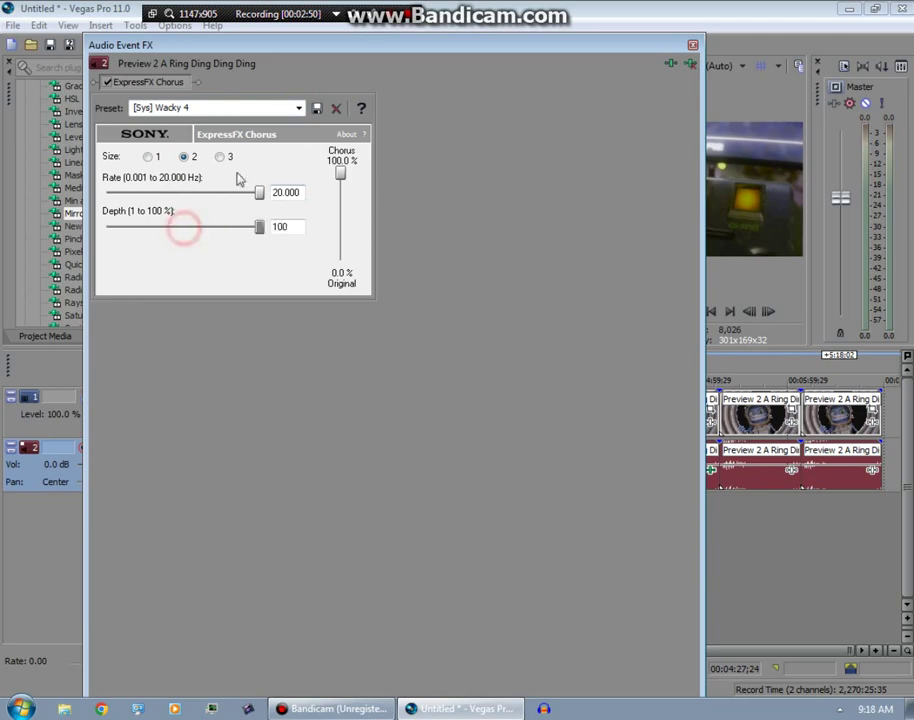
pyautogui.click(220, 157)
pyautogui.click(693, 46)
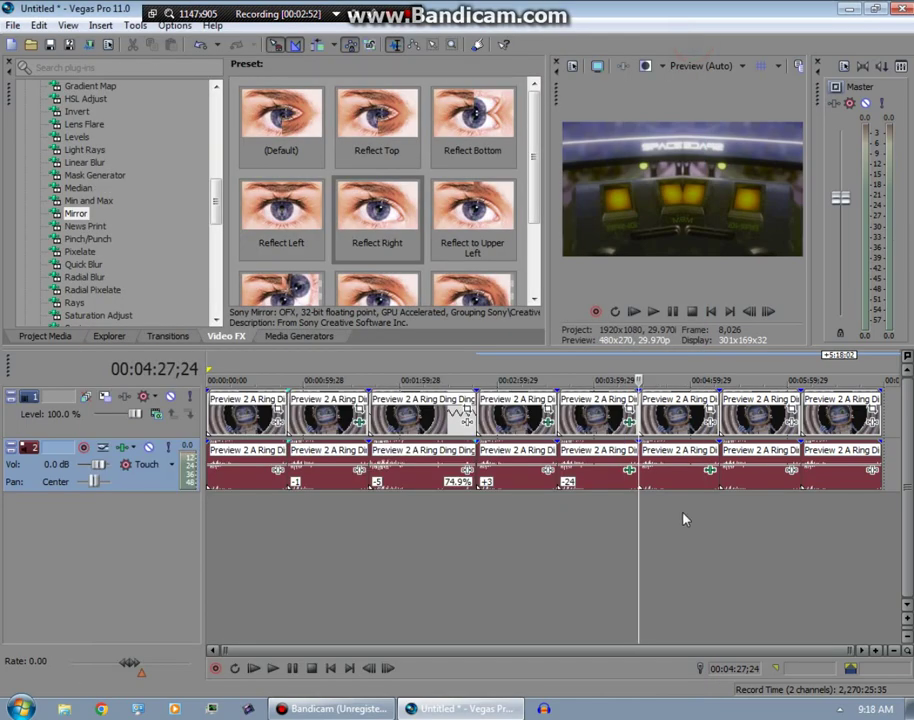
# Apply the Sony Channel Blend effect with the RGB to BGR preset to the sixth video clip.
pyautogui.click(659, 522)
pyautogui.scroll(5, 112, 213)
pyautogui.scroll(4, 112, 213)
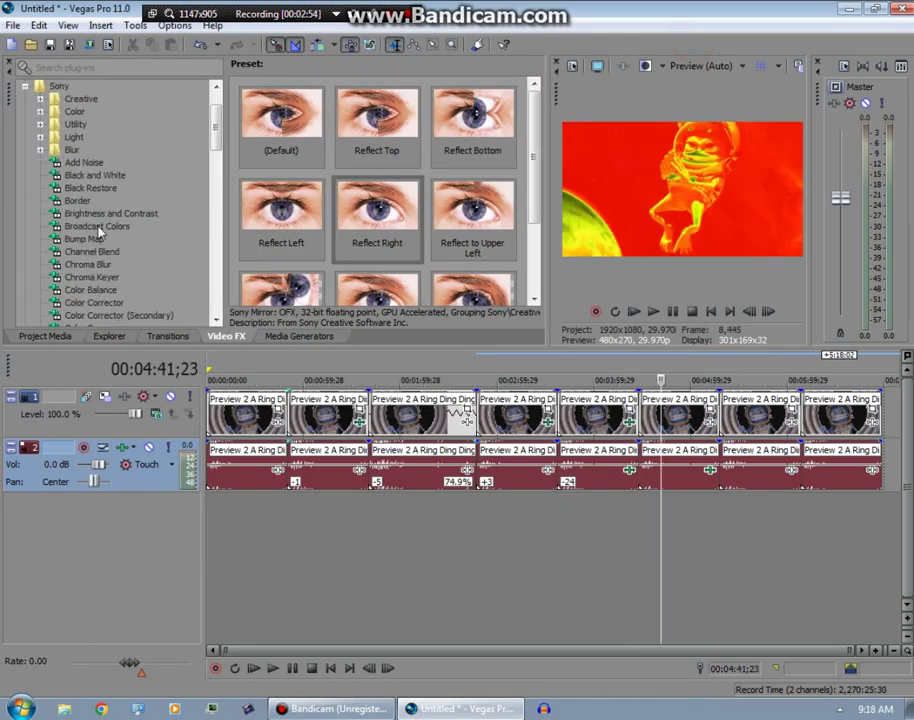
pyautogui.click(98, 238)
pyautogui.click(94, 252)
pyautogui.click(461, 274)
pyautogui.moveTo(660, 408); pyautogui.dragTo(706, 418)
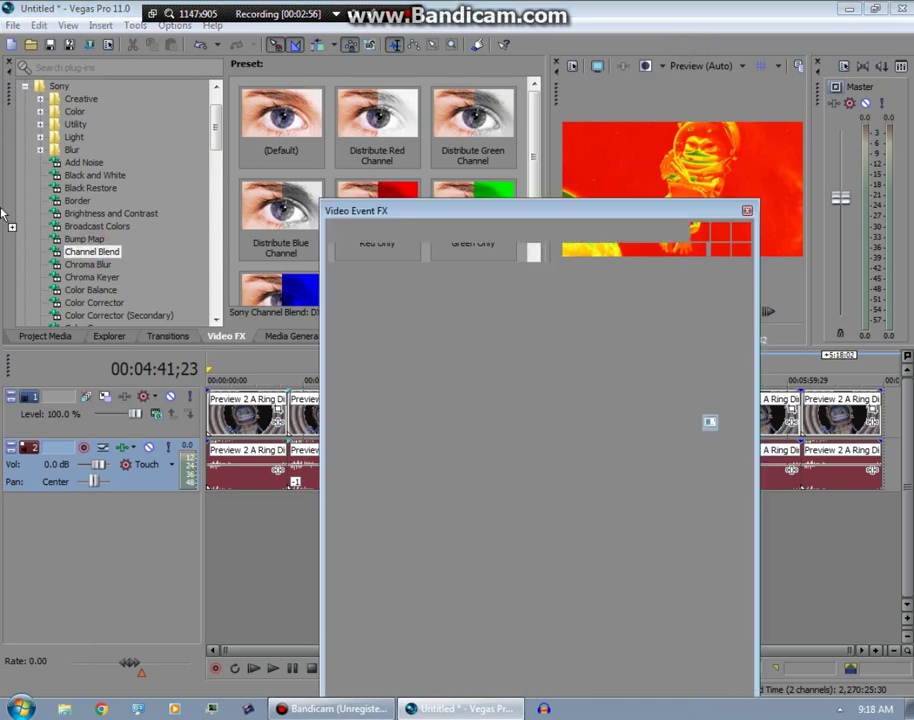
# Apply the Sony Wave effect with the Large preset to the sixth video clip.
pyautogui.click(105, 216)
pyautogui.scroll(-5, 105, 218)
pyautogui.scroll(2, 110, 210)
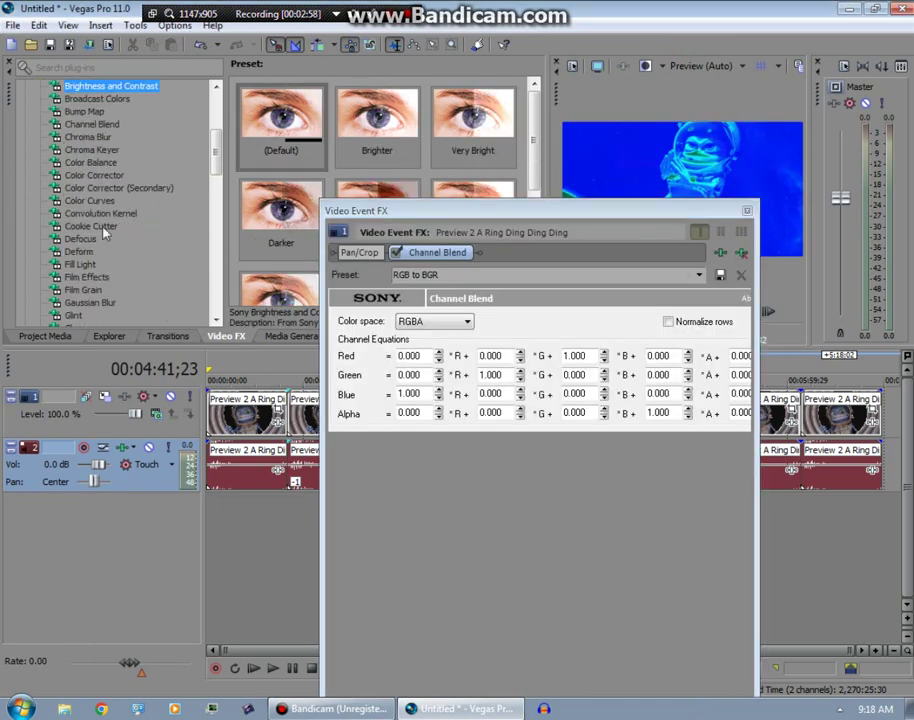
pyautogui.scroll(-8, 100, 225)
pyautogui.click(80, 277)
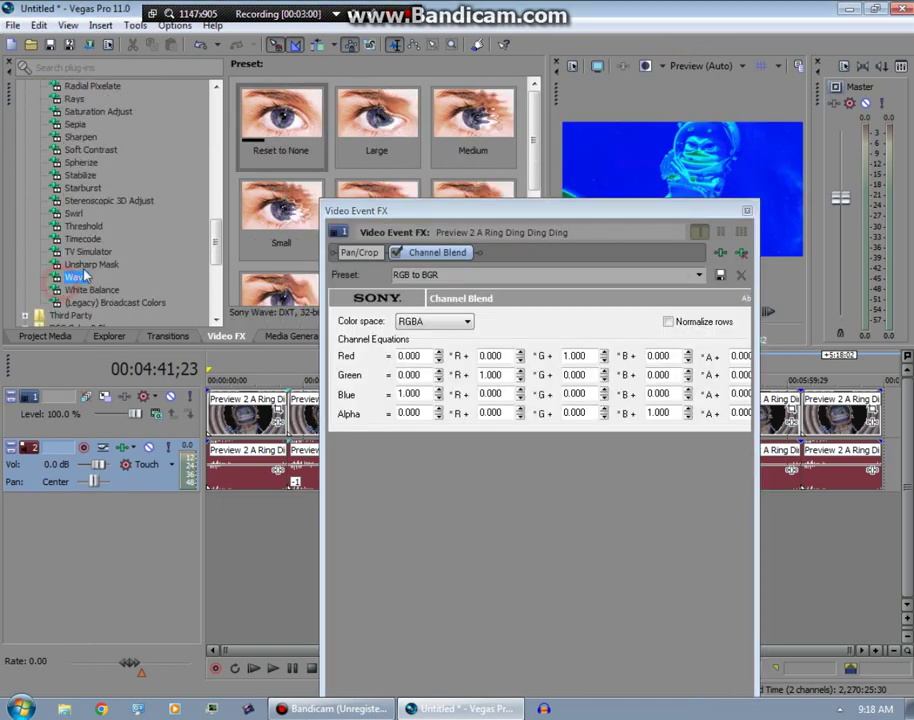
pyautogui.moveTo(405, 106); pyautogui.dragTo(374, 257)
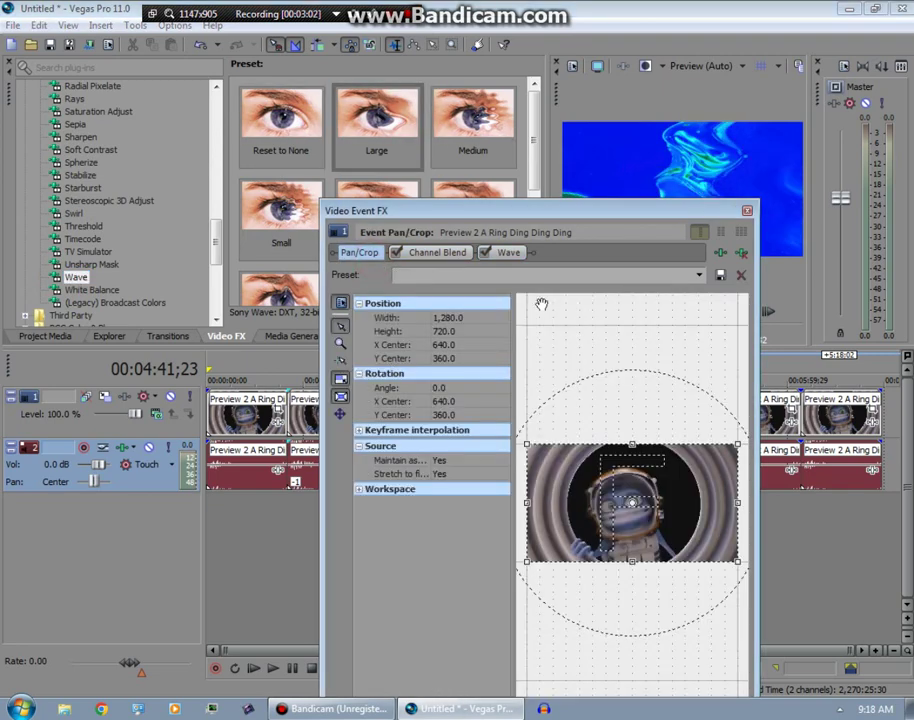
# Add a pan/crop keyframe at 00:00:50;04 in the sixth video clip with a rotation angle of 720 and close the effect window.
pyautogui.moveTo(503, 219); pyautogui.dragTo(247, 125)
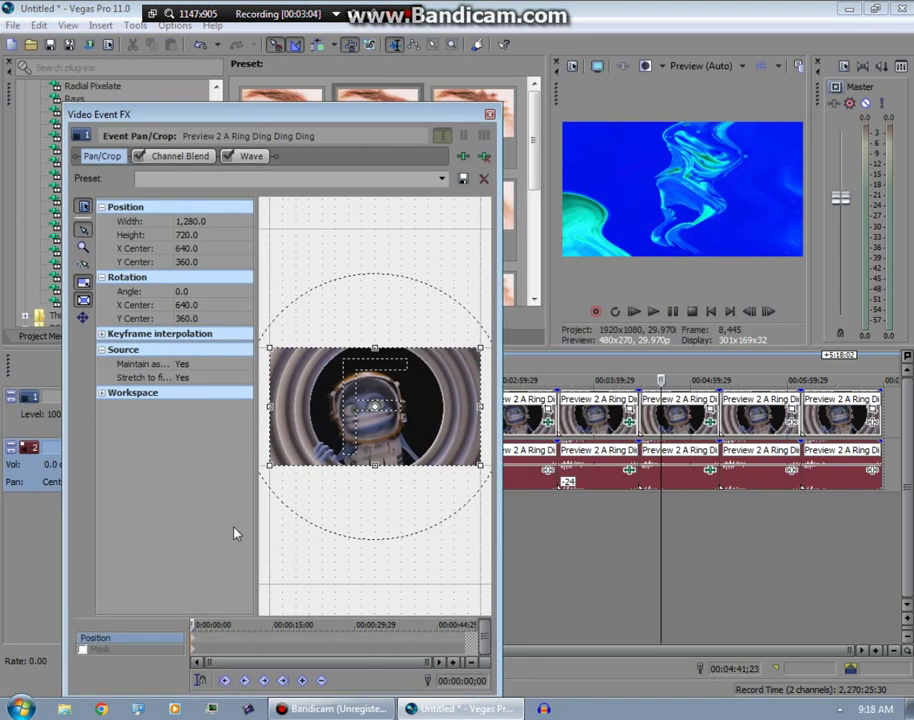
pyautogui.moveTo(200, 631); pyautogui.dragTo(684, 600)
pyautogui.moveTo(343, 299); pyautogui.dragTo(243, 315)
pyautogui.click(214, 291)
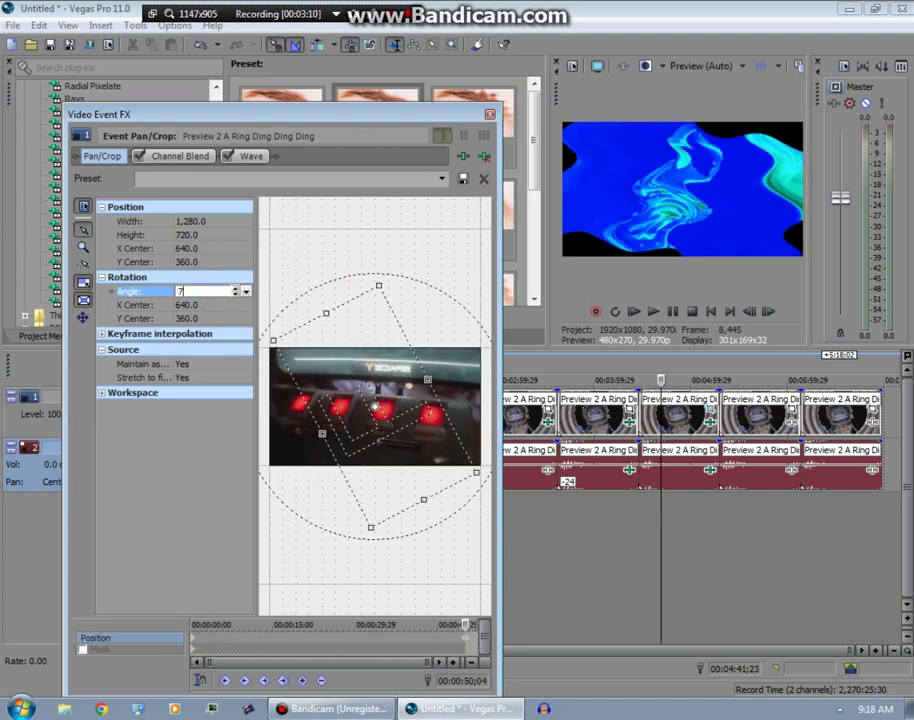
pyautogui.press('Return')
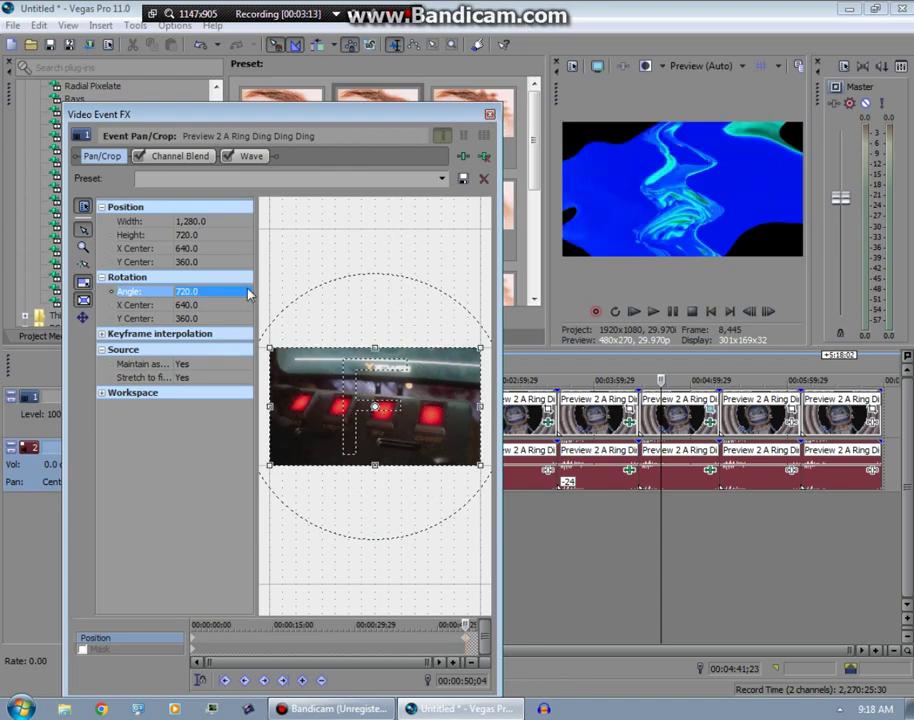
pyautogui.click(489, 115)
# Apply the Sony Gradient Map effect with the Reset to None preset to the seventh video clip.
pyautogui.click(755, 522)
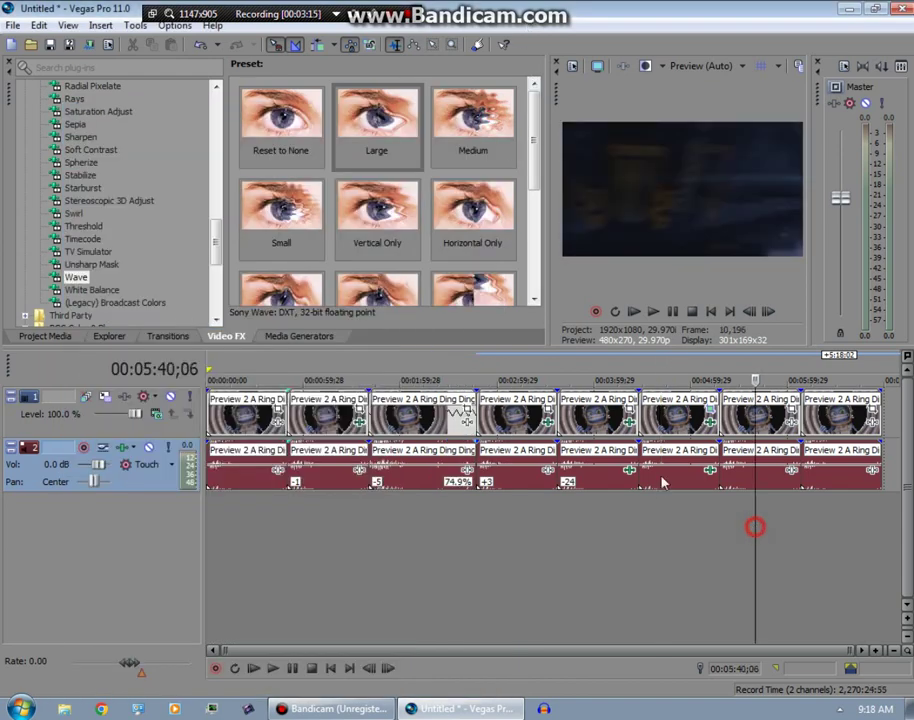
pyautogui.scroll(6, 88, 120)
pyautogui.moveTo(99, 109); pyautogui.dragTo(761, 411)
pyautogui.click(149, 337)
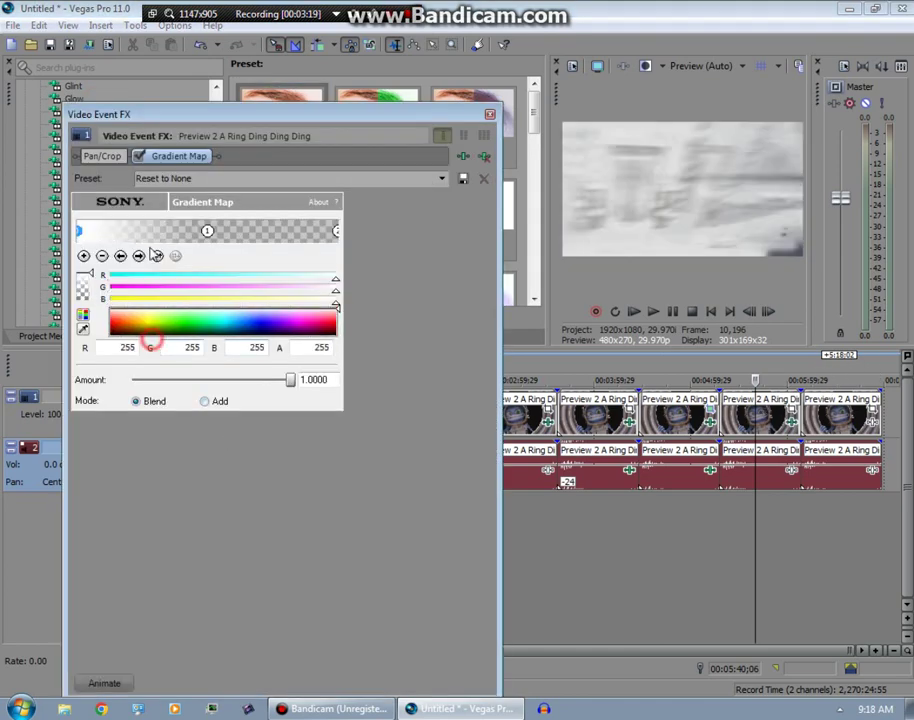
# Make the gradient map's middle stop opaque blue with green at 120, and its last stop opaque cyan (0, 255, 255).
pyautogui.click(138, 255)
pyautogui.doubleClick(184, 355)
pyautogui.write('120')
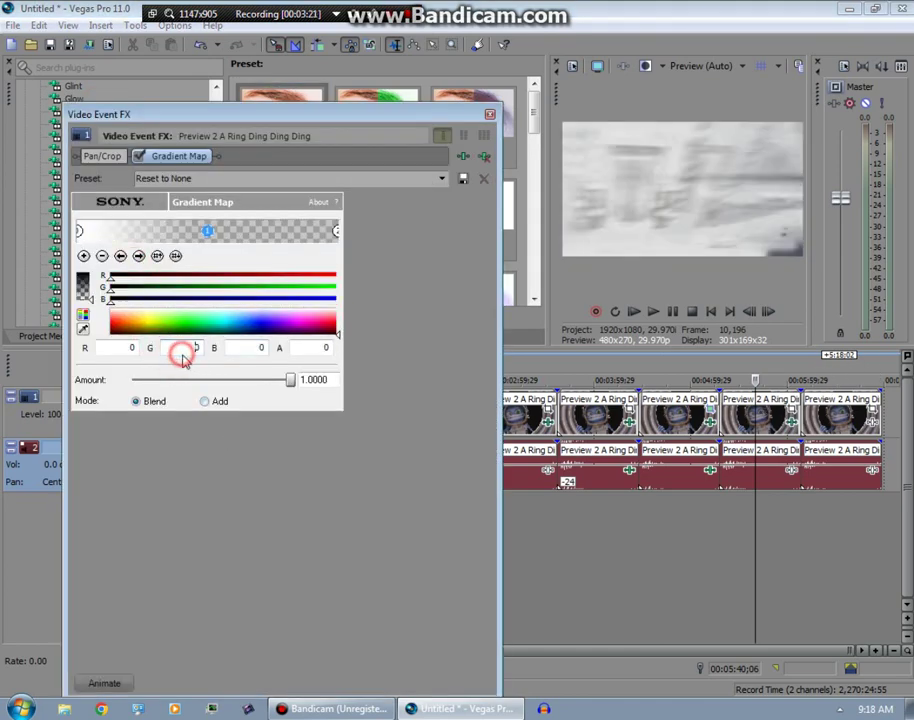
pyautogui.moveTo(204, 301); pyautogui.dragTo(421, 306)
pyautogui.moveTo(87, 300); pyautogui.dragTo(90, 272)
pyautogui.click(139, 256)
pyautogui.moveTo(131, 321); pyautogui.dragTo(110, 276)
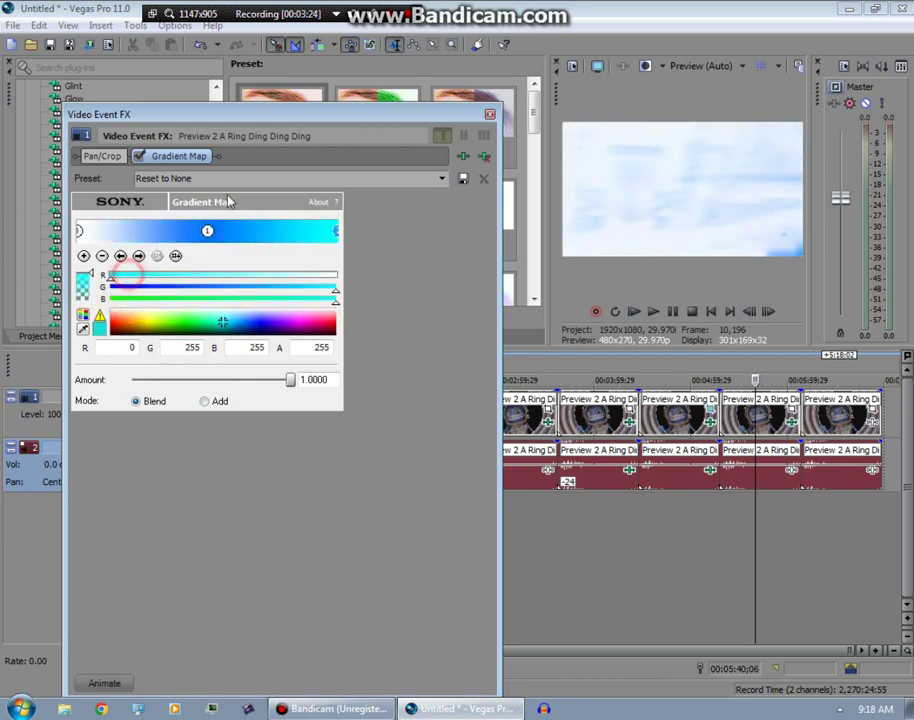
# Save the seventh clip's gradient map settings as a custom named preset and close the effect window.
pyautogui.click(214, 178)
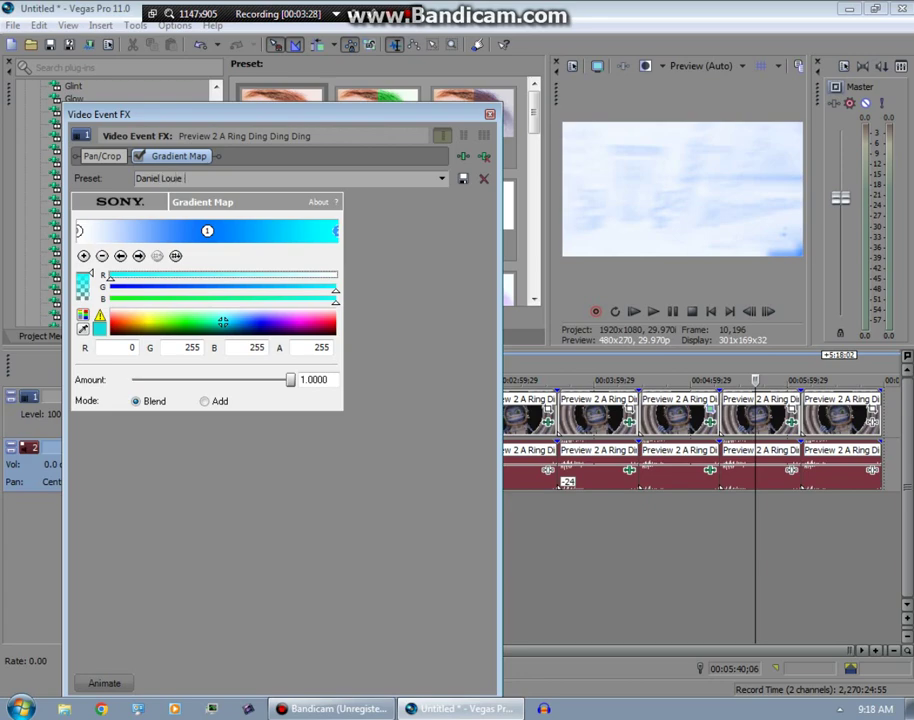
pyautogui.click(444, 179)
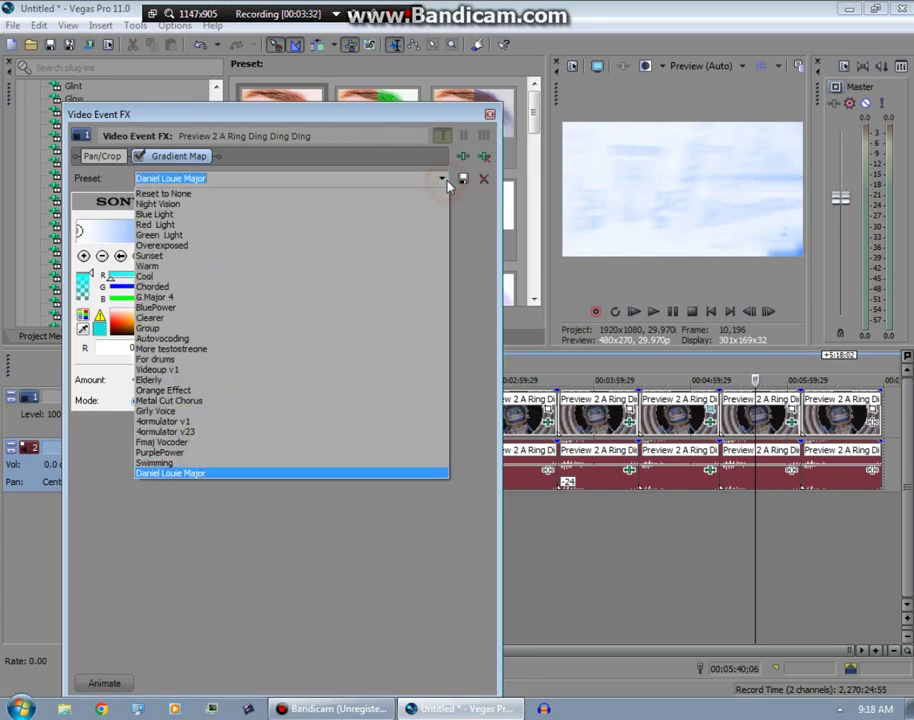
pyautogui.click(446, 179)
pyautogui.click(490, 114)
# Apply the Sony Wave effect with the Reset to None preset to the seventh video clip.
pyautogui.scroll(-5, 520, 113)
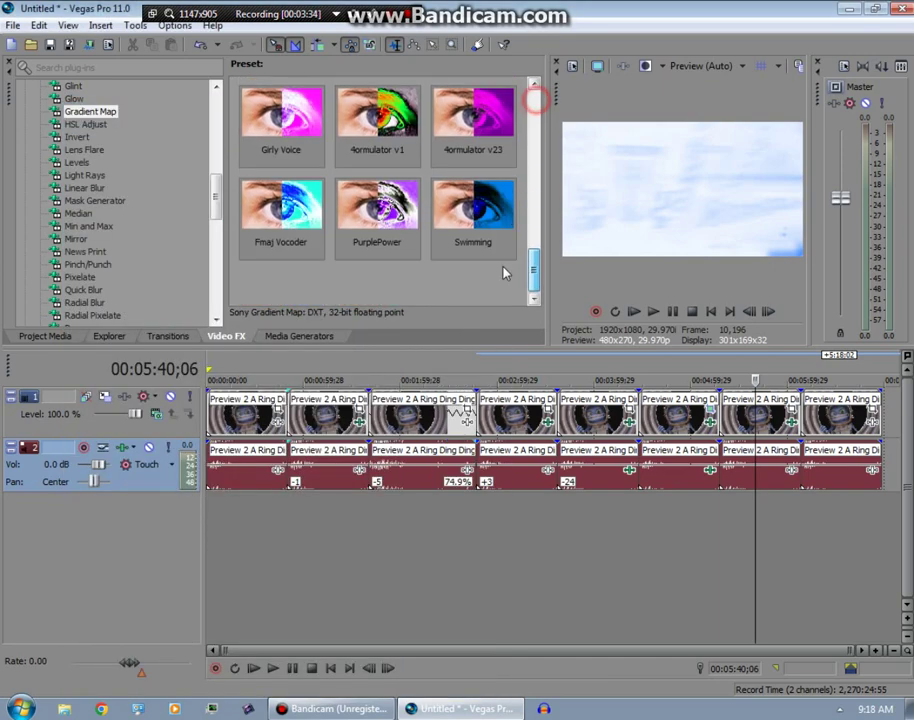
pyautogui.scroll(5, 505, 114)
pyautogui.scroll(-8, 173, 210)
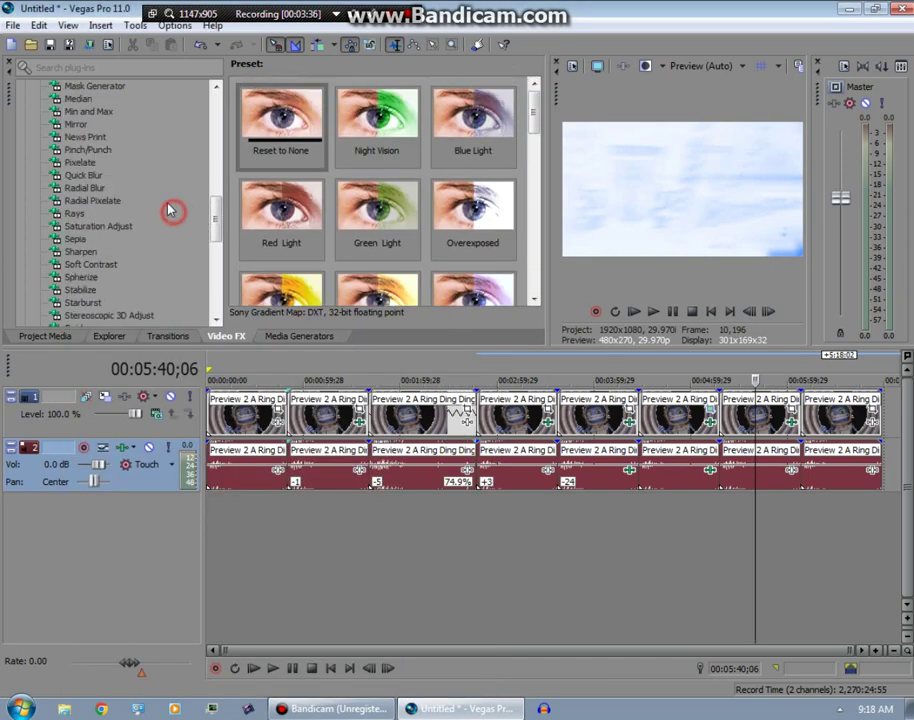
pyautogui.click(75, 200)
pyautogui.moveTo(281, 120); pyautogui.dragTo(330, 410)
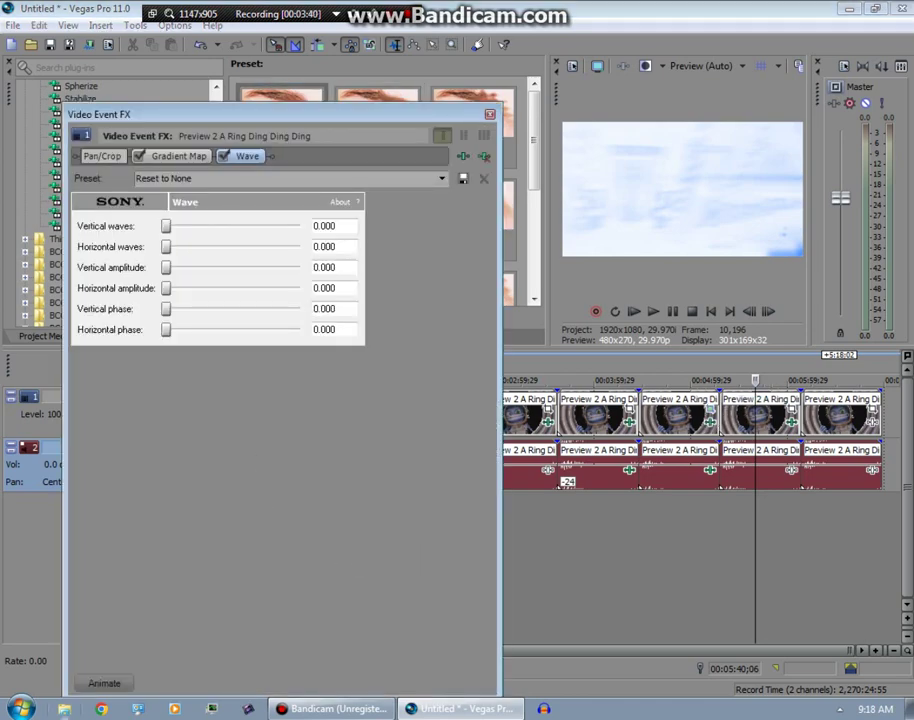
# Animate the seventh clip's wave with a keyframe at 00:00:50;04 using 21 horizontal waves and a horizontal amplitude of 0.03.
pyautogui.click(104, 683)
pyautogui.click(289, 600)
pyautogui.click(351, 245)
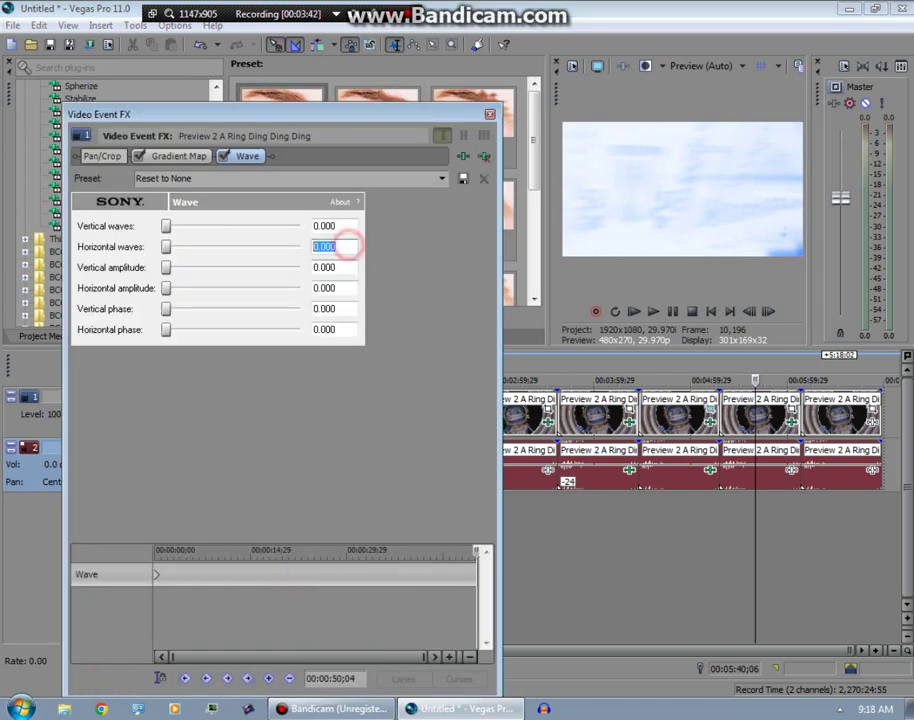
pyautogui.write('21')
pyautogui.click(335, 287)
pyautogui.write('0.0')
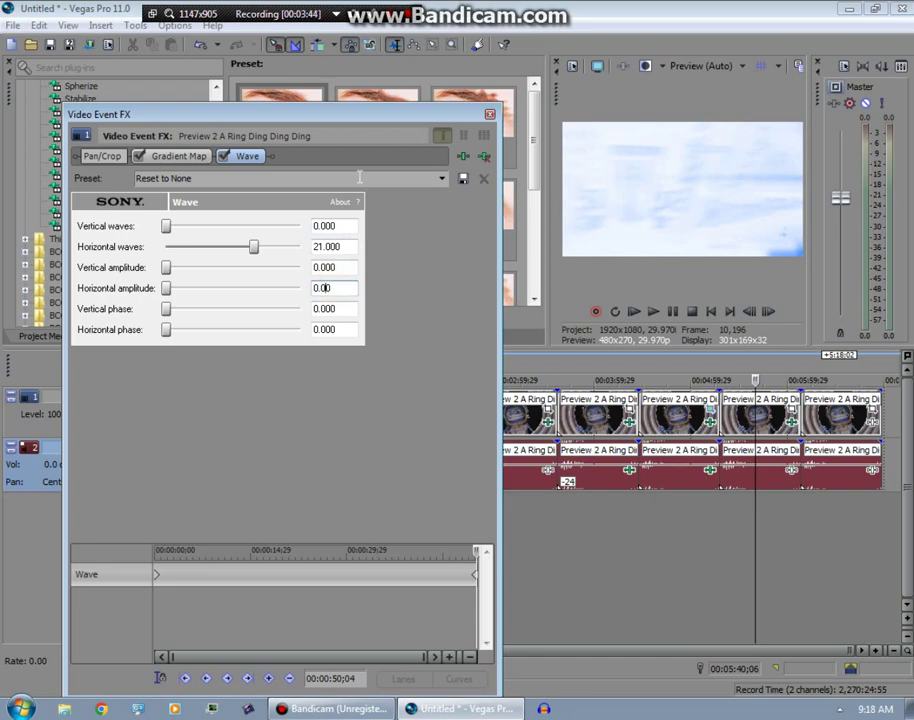
pyautogui.write('3')
pyautogui.click(365, 177)
pyautogui.click(490, 114)
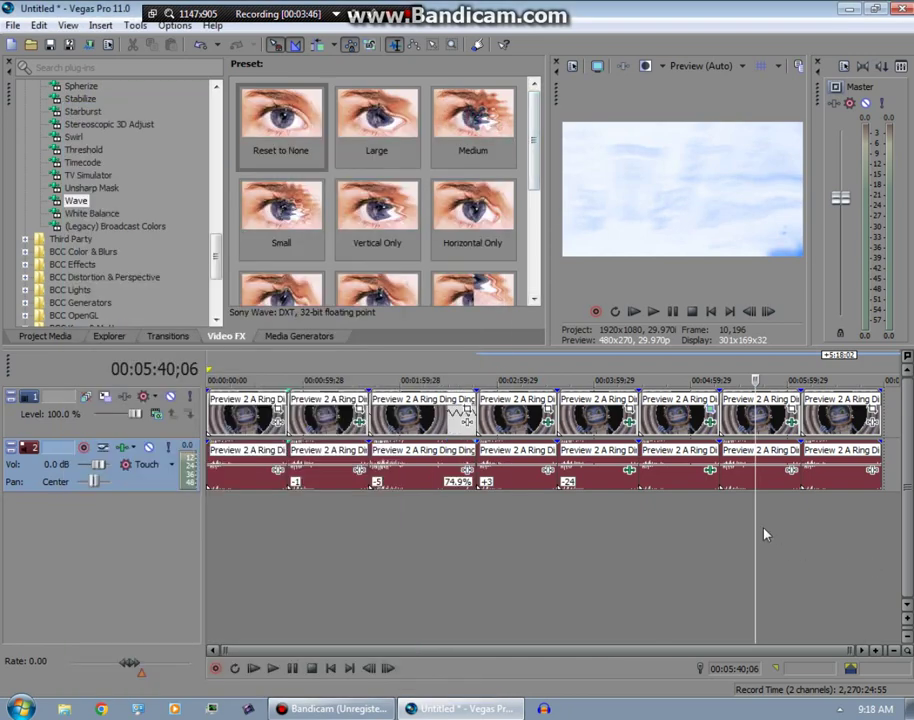
# Add the Effect plug-in (Orange Vocoder) with its default settings to the seventh audio event and briefly play it back.
pyautogui.click(724, 518)
pyautogui.click(792, 470)
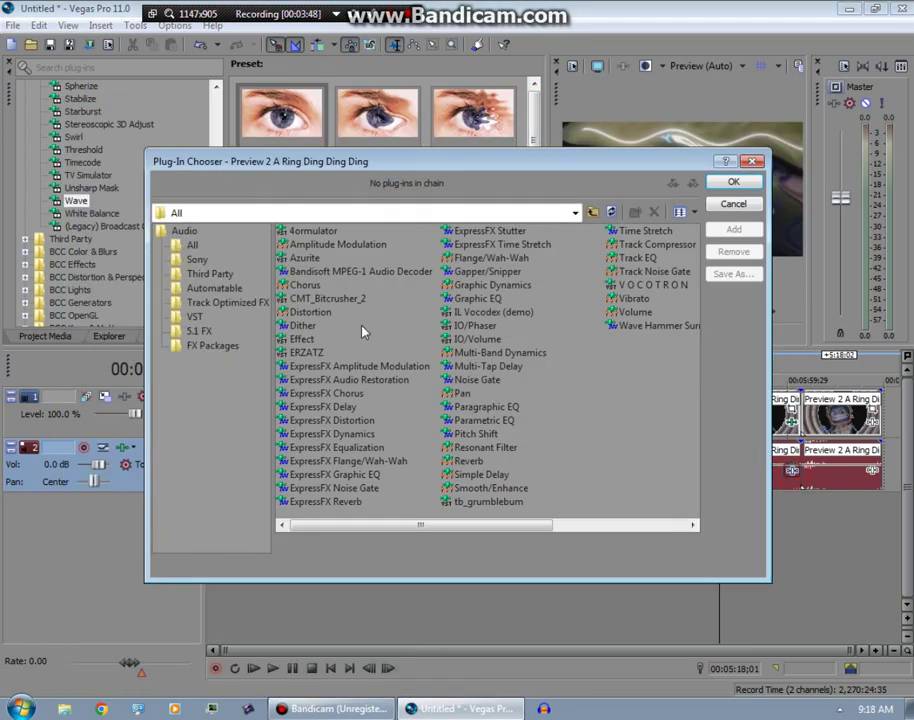
pyautogui.click(302, 341)
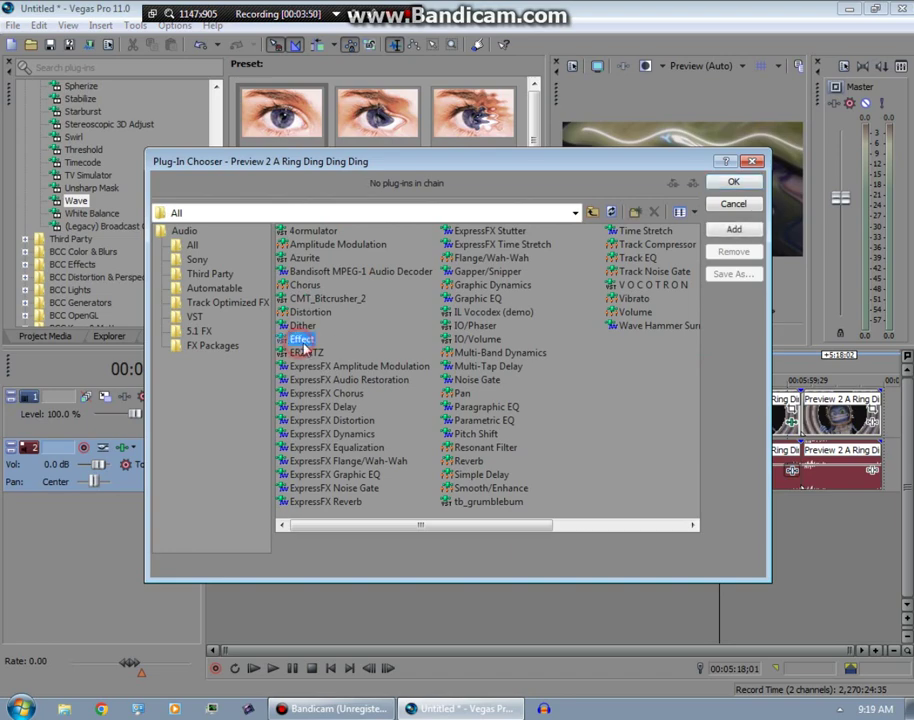
pyautogui.click(732, 184)
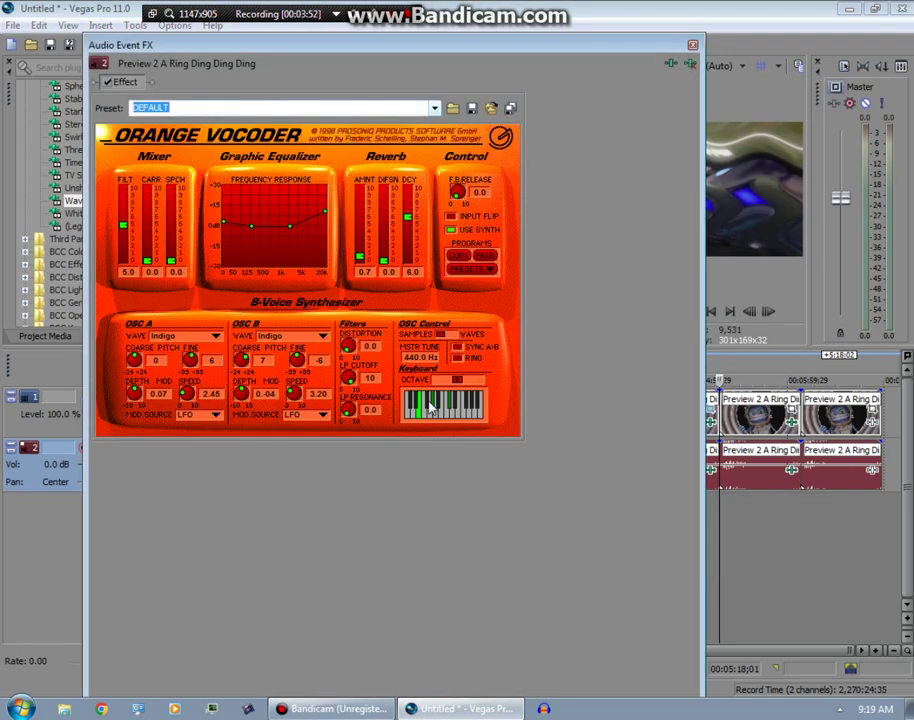
pyautogui.click(692, 45)
pyautogui.click(653, 311)
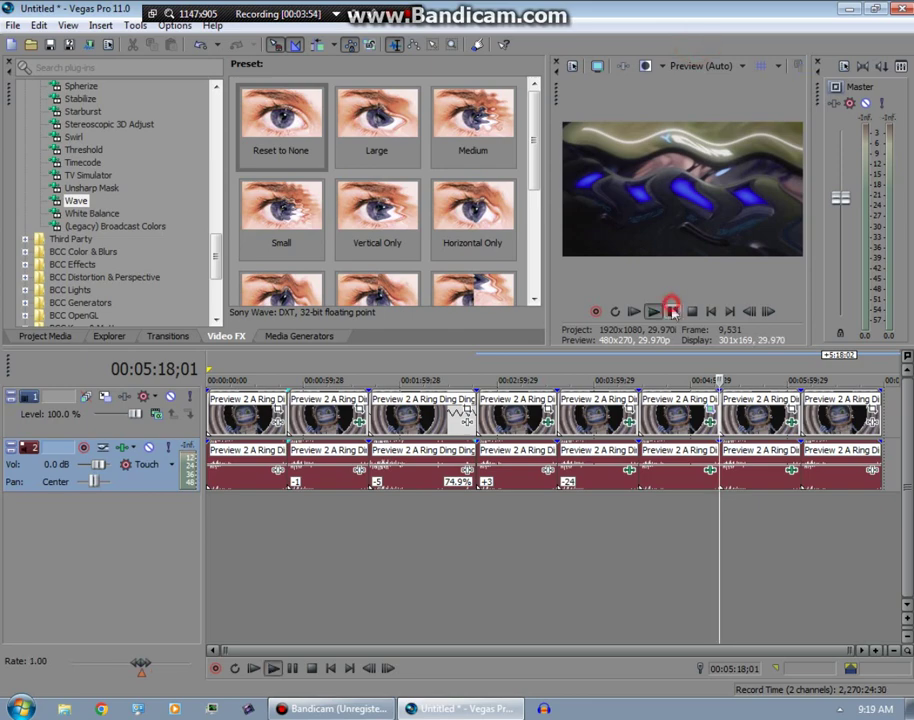
pyautogui.click(692, 312)
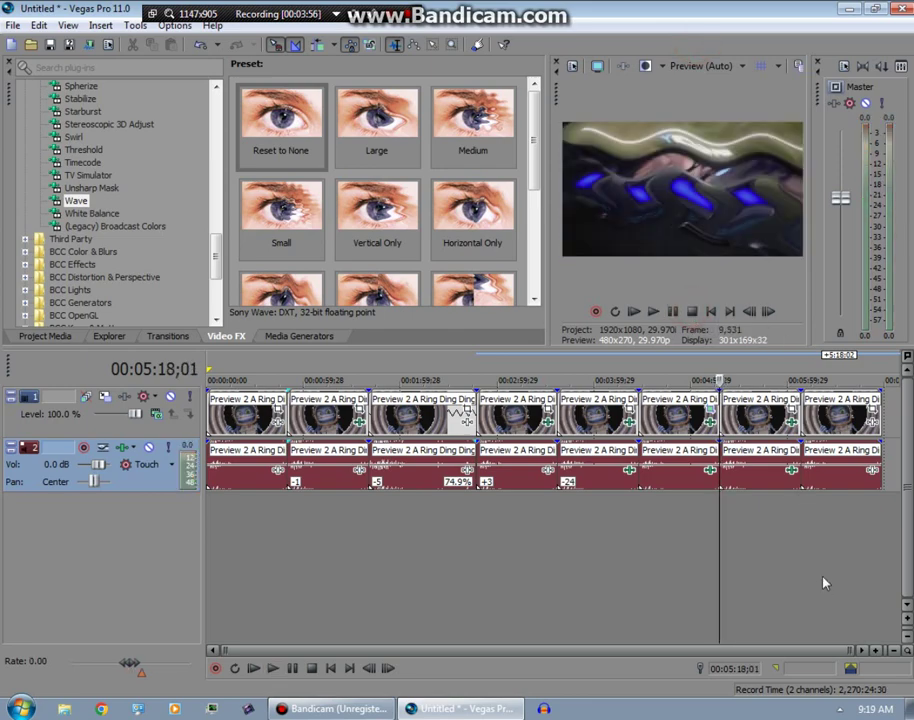
# Add CMT_Bitcrusher_2 to the eighth audio event with the fourth distortion type and downsampling of 20x.
pyautogui.click(804, 524)
pyautogui.click(873, 476)
pyautogui.click(310, 184)
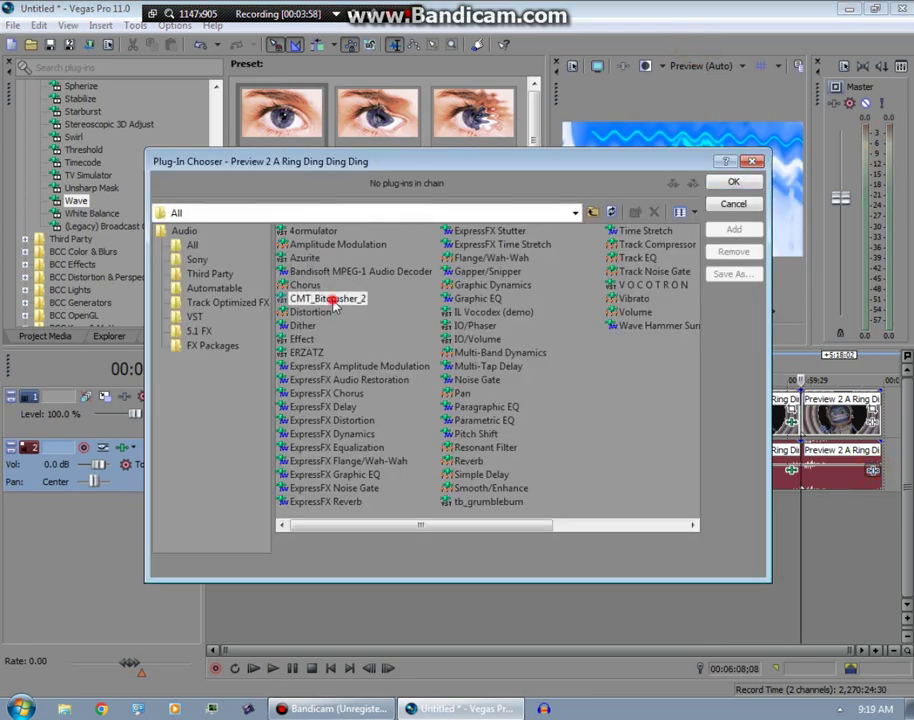
pyautogui.click(732, 184)
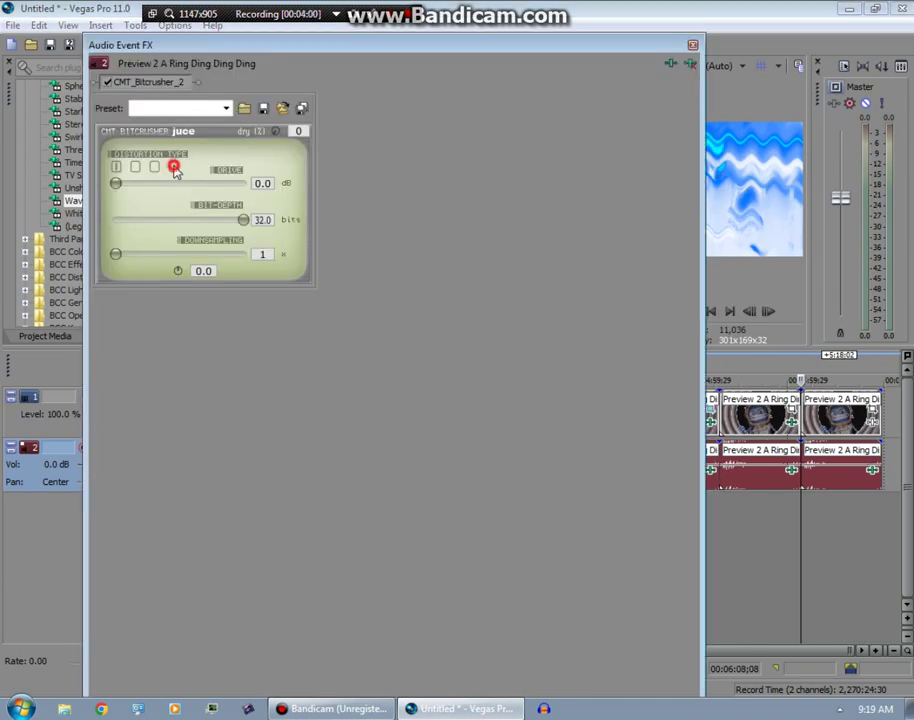
pyautogui.click(174, 167)
pyautogui.moveTo(172, 256); pyautogui.dragTo(179, 256)
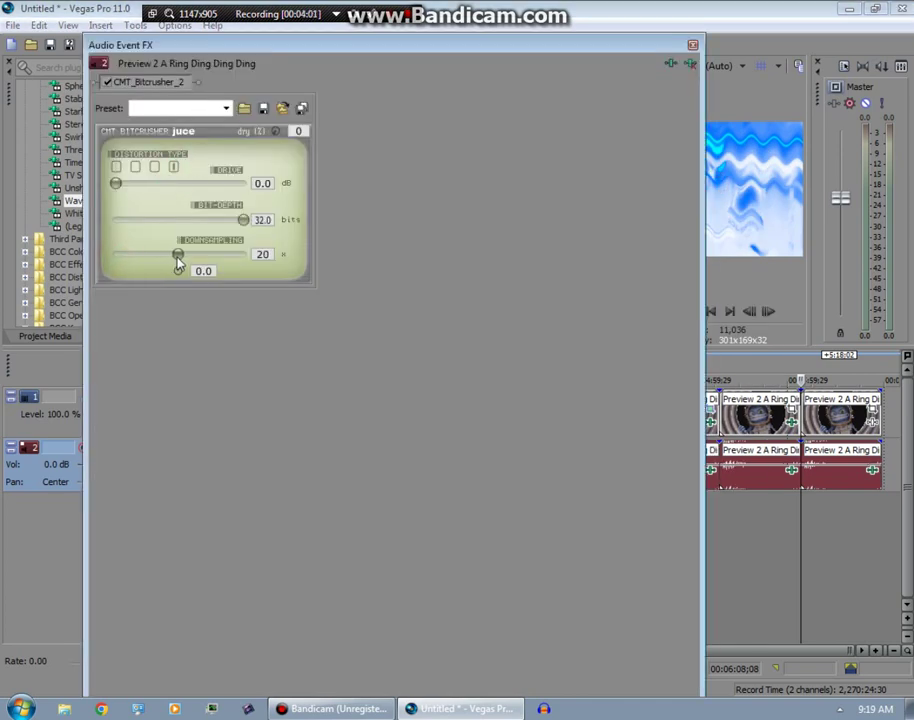
pyautogui.click(691, 46)
# Apply the Sony Color Corrector (Secondary) effect with the "X has a conga busher" preset to the eighth video clip.
pyautogui.scroll(10, 150, 170)
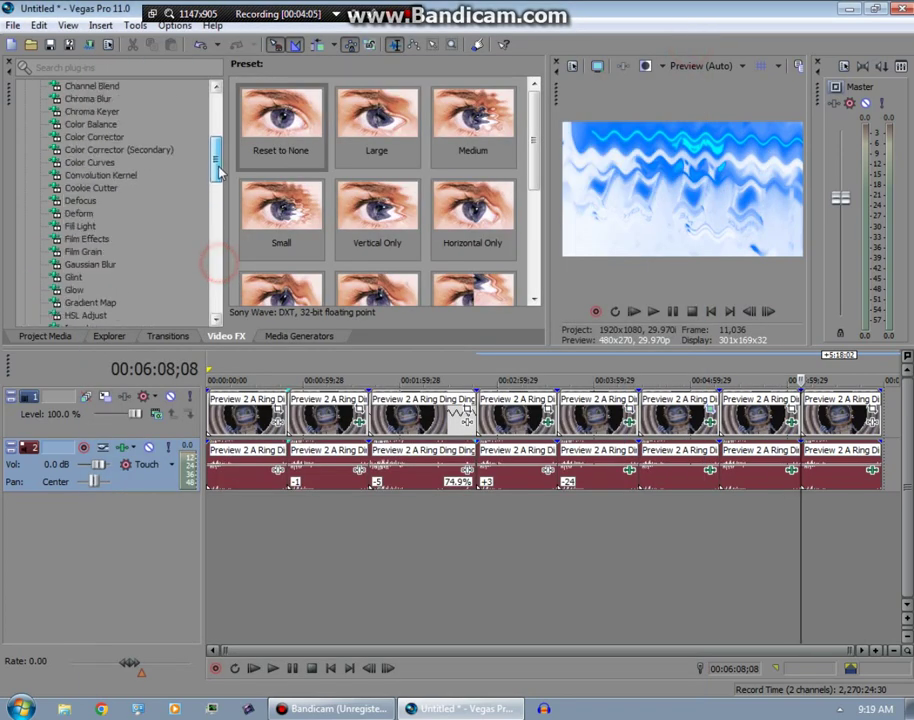
pyautogui.click(140, 150)
pyautogui.scroll(-5, 306, 204)
pyautogui.scroll(3, 398, 169)
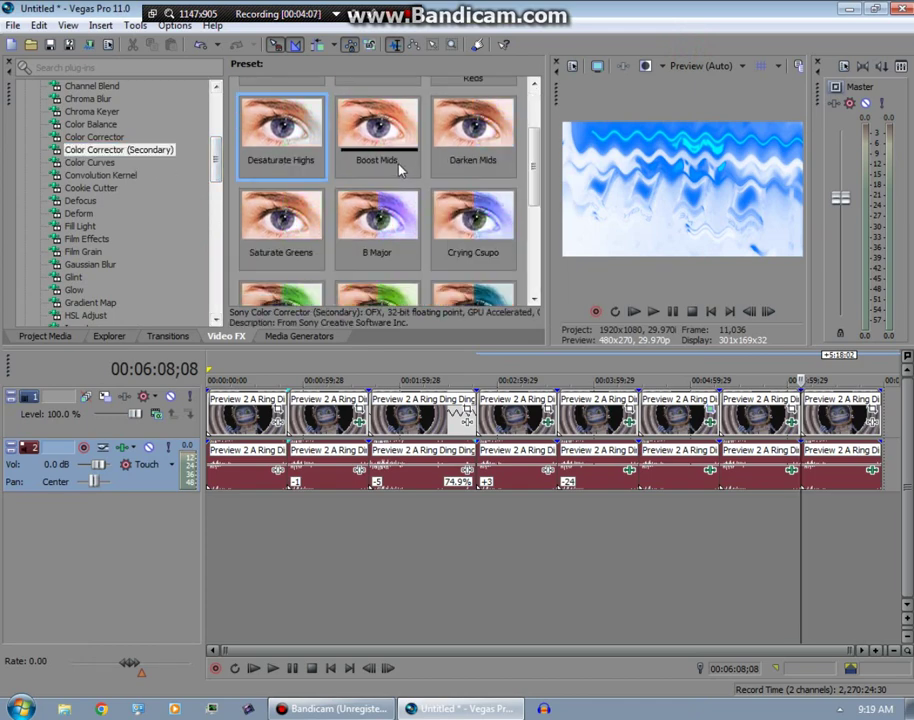
pyautogui.click(496, 228)
pyautogui.scroll(-3, 460, 230)
pyautogui.moveTo(292, 226); pyautogui.dragTo(820, 420)
pyautogui.click(490, 114)
# Apply the Sony Mirror effect with the Reflect Right preset to the eighth video clip.
pyautogui.scroll(-3, 110, 209)
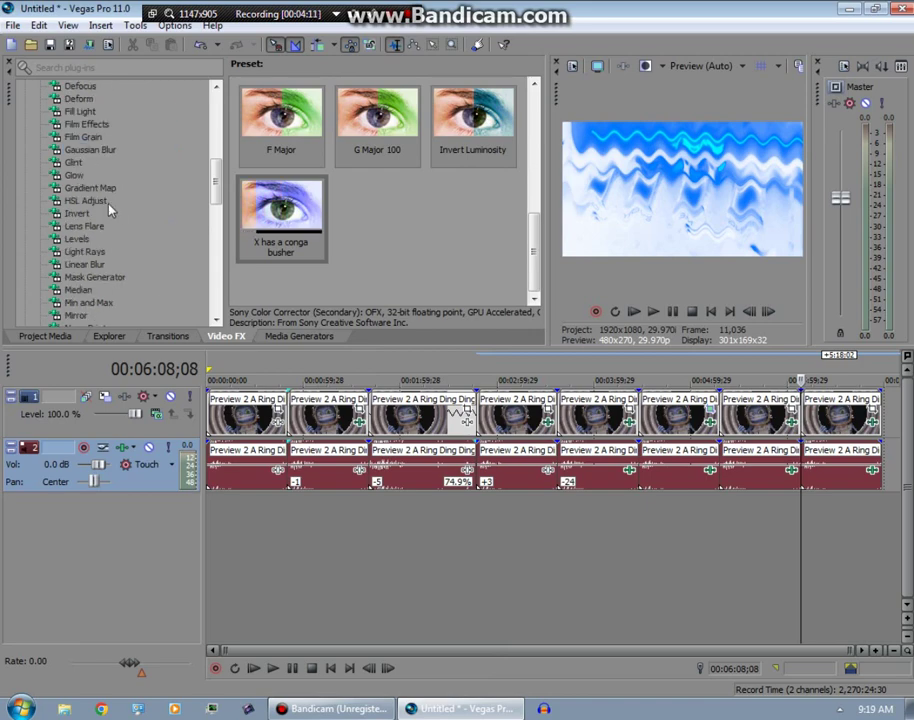
pyautogui.click(75, 315)
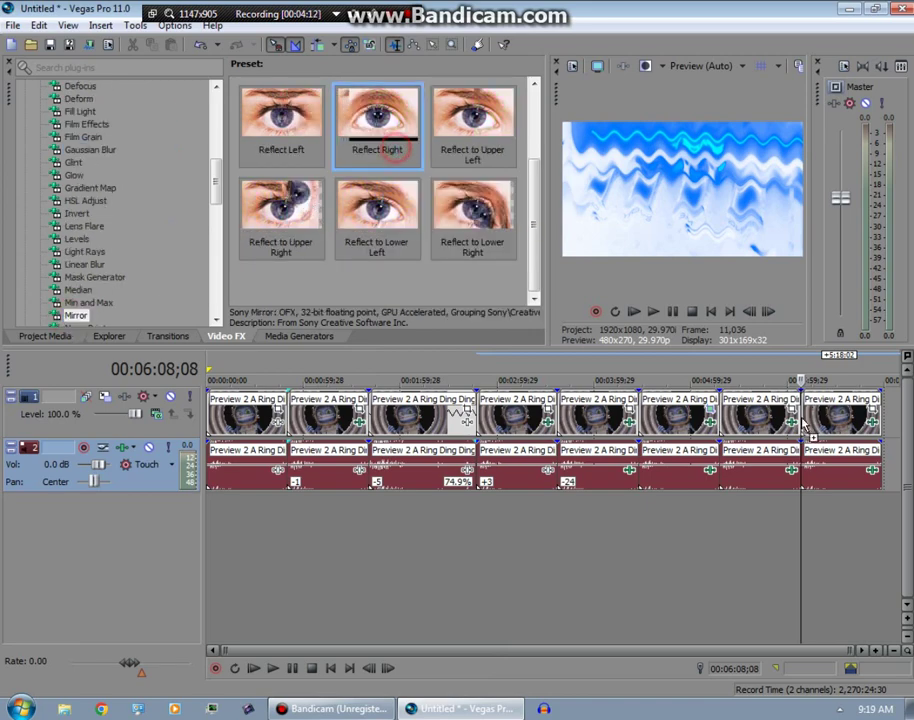
pyautogui.moveTo(377, 118); pyautogui.dragTo(645, 207)
pyautogui.moveTo(499, 112); pyautogui.dragTo(495, 114)
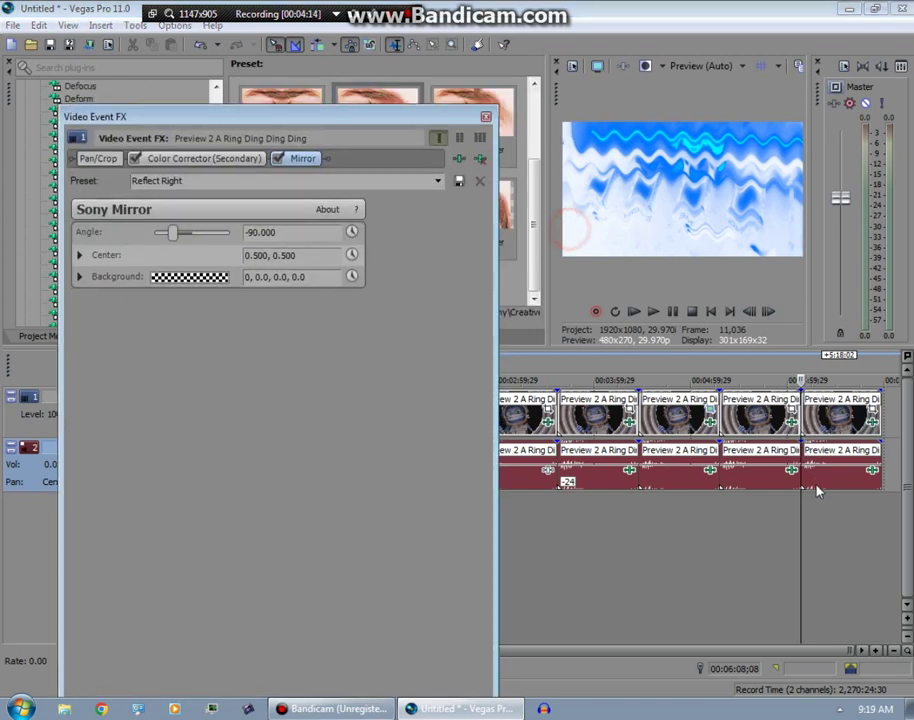
pyautogui.click(348, 90)
# Play back part of the eighth clip to check its effects and return the playhead to the project start.
pyautogui.click(833, 531)
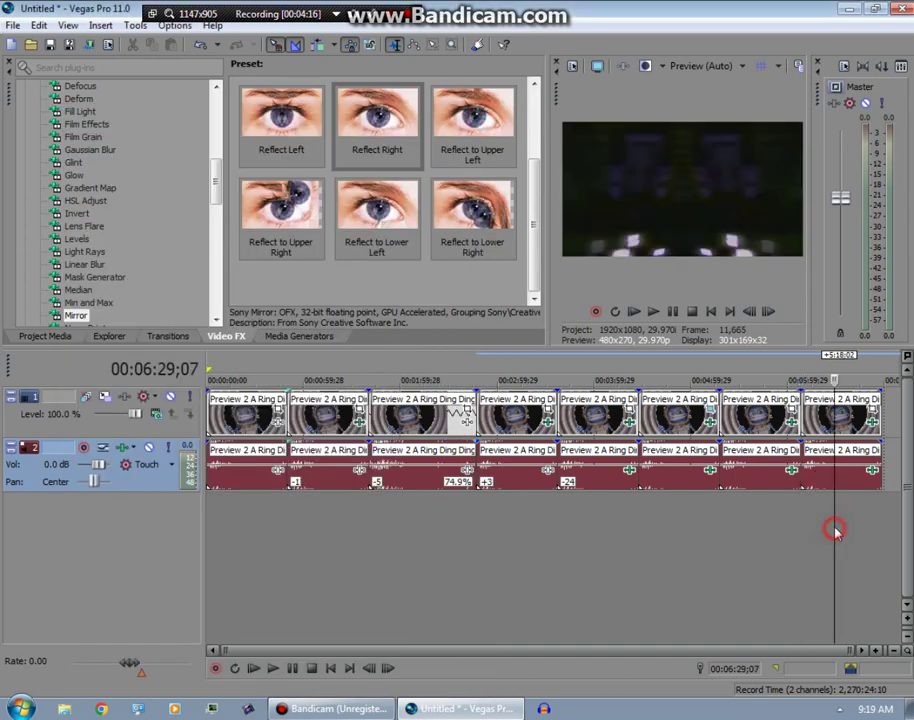
pyautogui.click(812, 515)
pyautogui.click(808, 504)
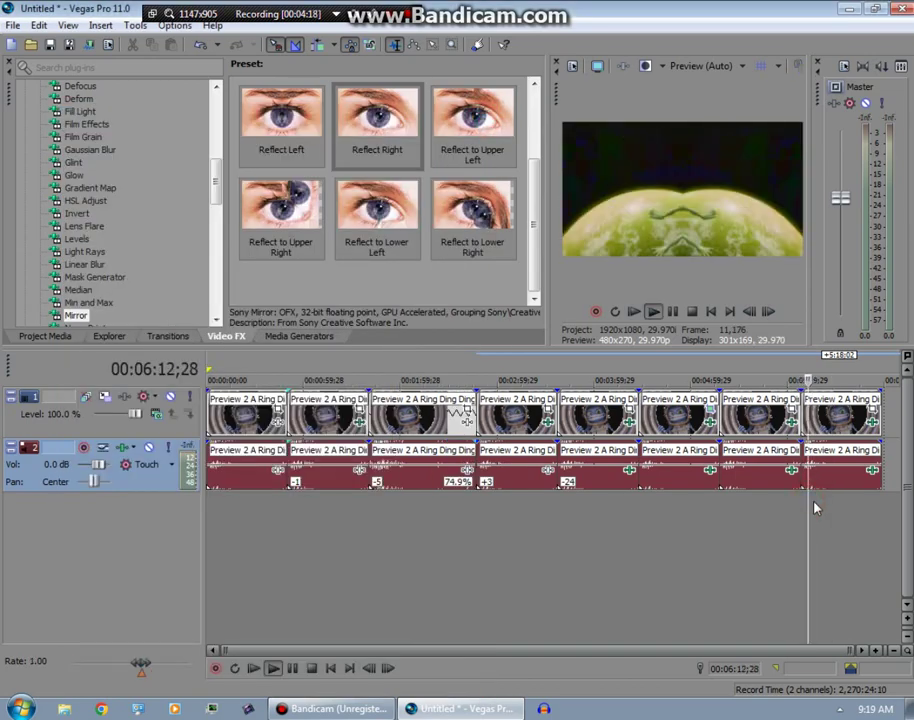
pyautogui.press('space')
pyautogui.press('space')
pyautogui.click(711, 311)
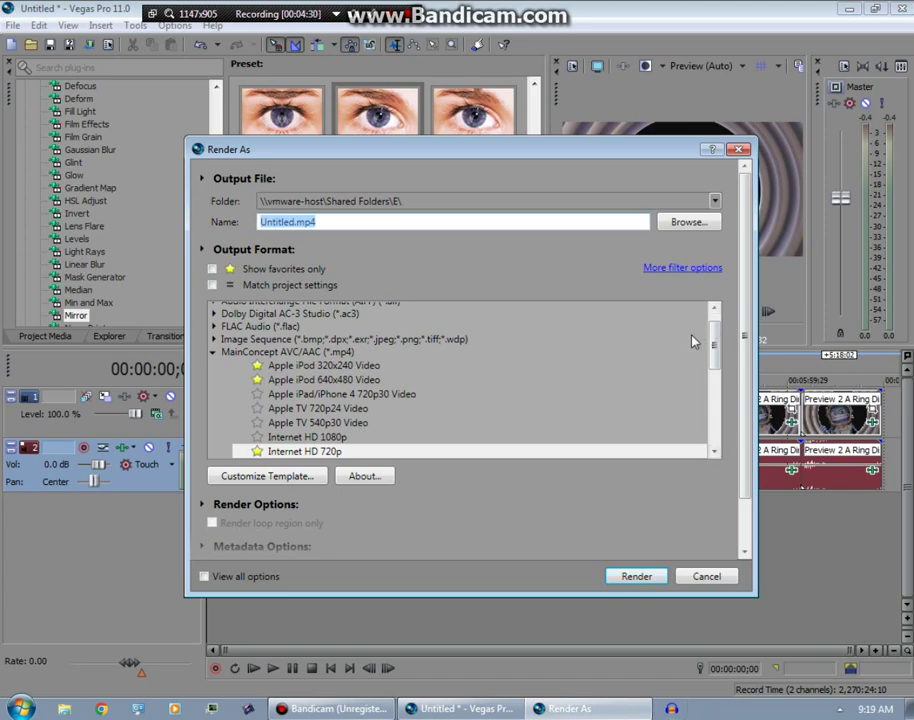
# Render the project as Untitled.mp4 with the Internet 360p widescreen template into the L\My User Videos v2 shared folder.
pyautogui.moveTo(716, 347)
pyautogui.mouseDown()
pyautogui.moveTo(716, 433)
pyautogui.moveTo(714, 357)
pyautogui.mouseUp()
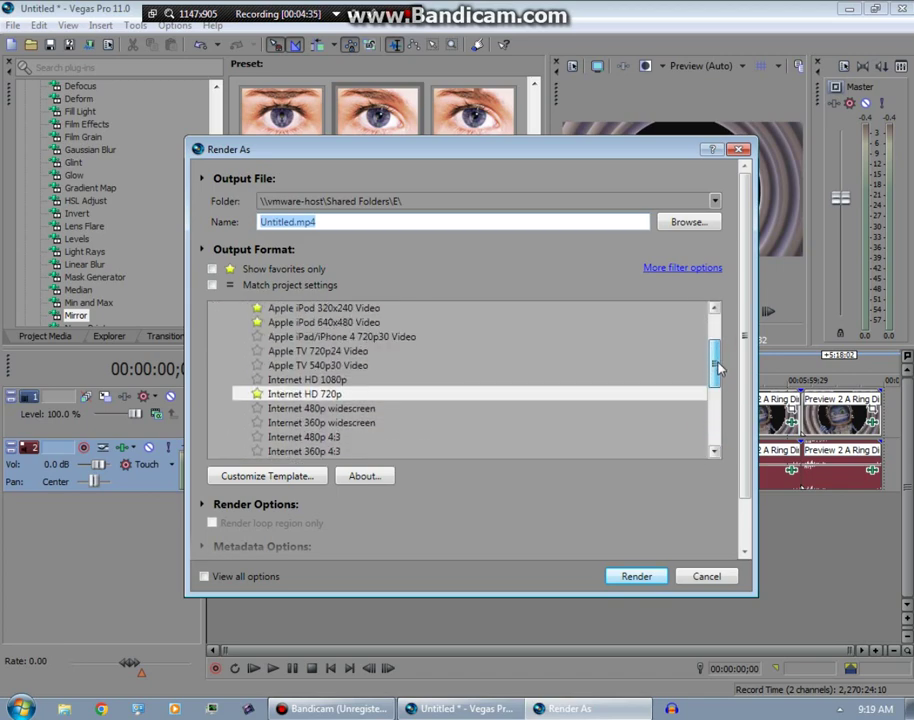
pyautogui.click(270, 424)
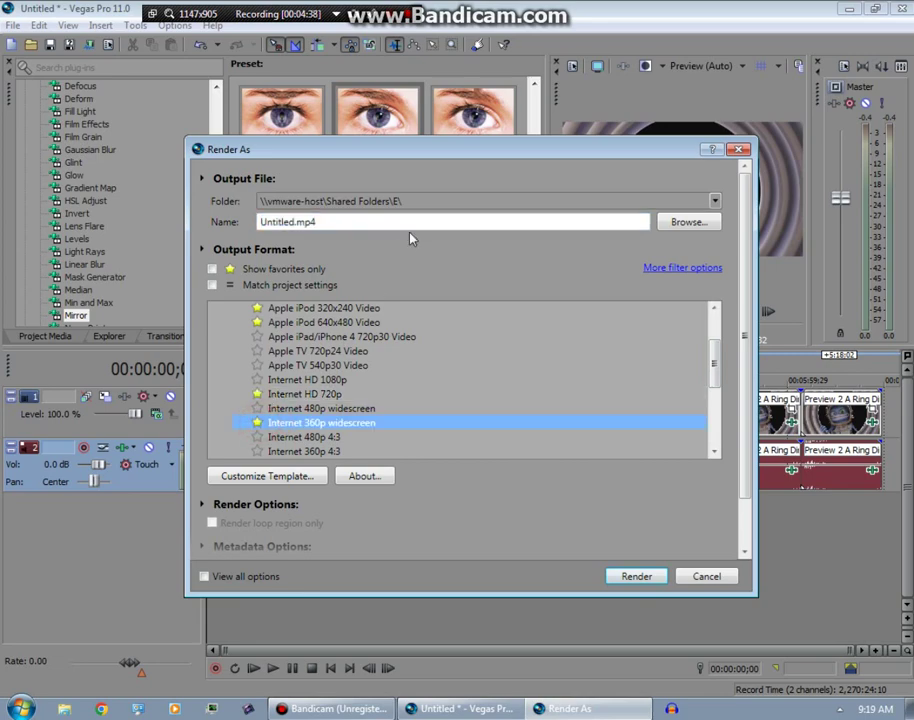
pyautogui.click(716, 201)
pyautogui.click(474, 229)
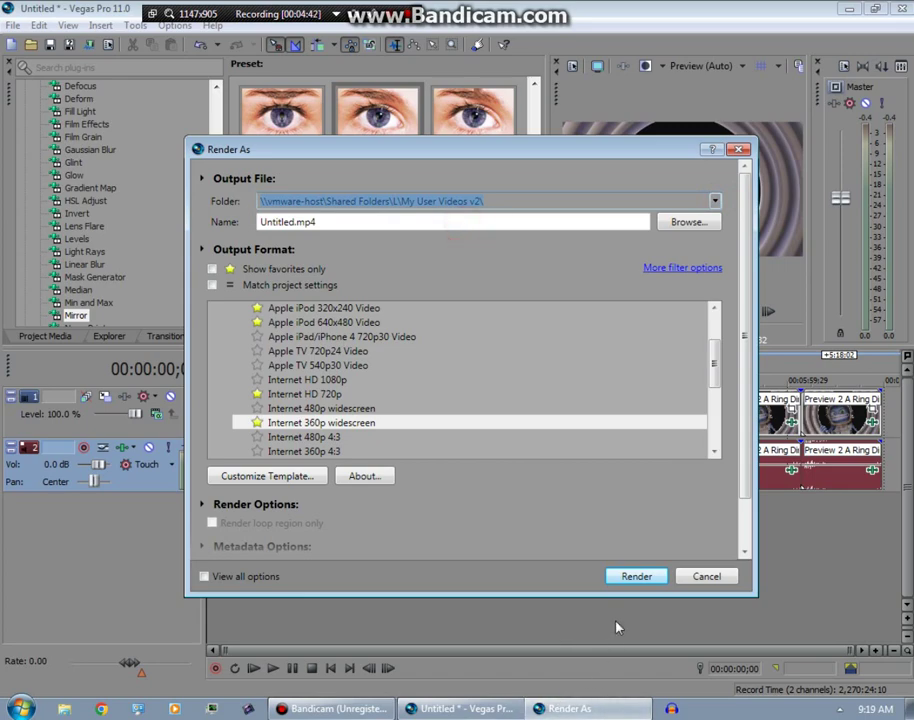
pyautogui.click(627, 578)
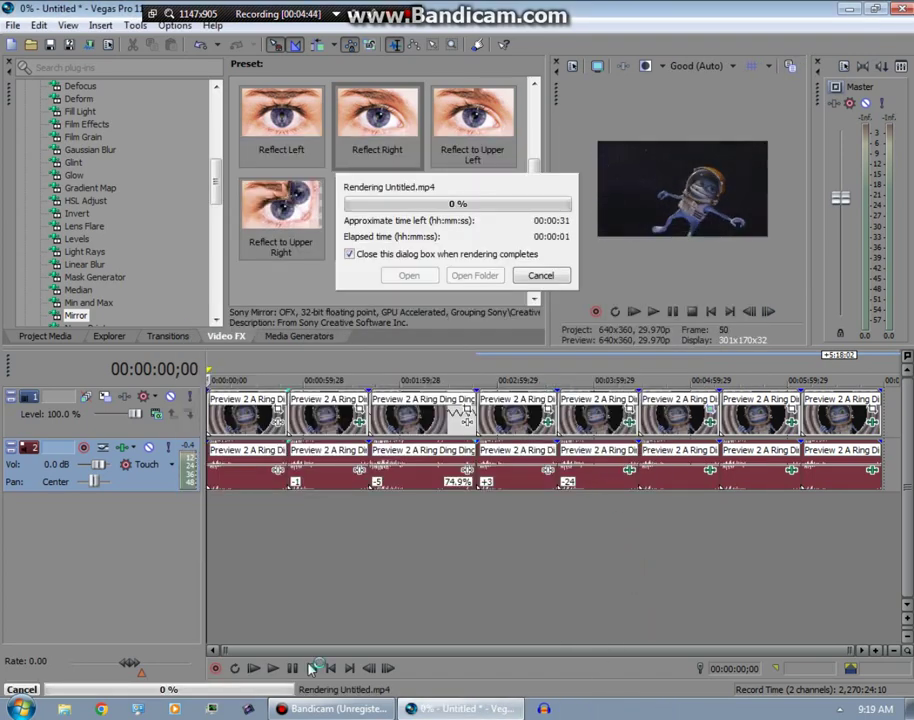